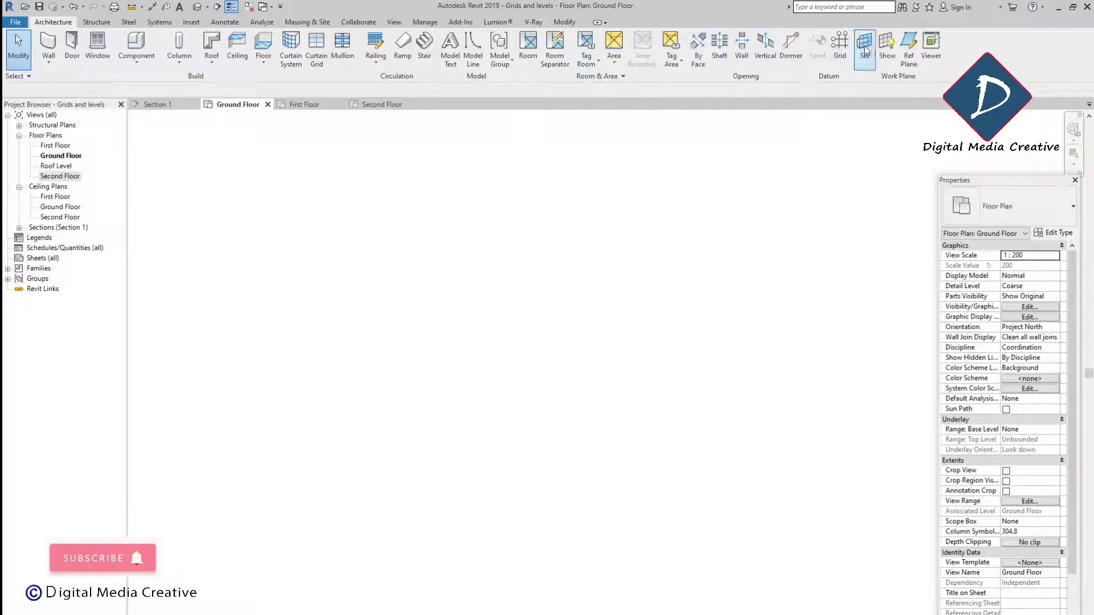
# Draw a vertical grid line from near the top to the bottom of the Ground Floor plan
pyautogui.click(838, 50)
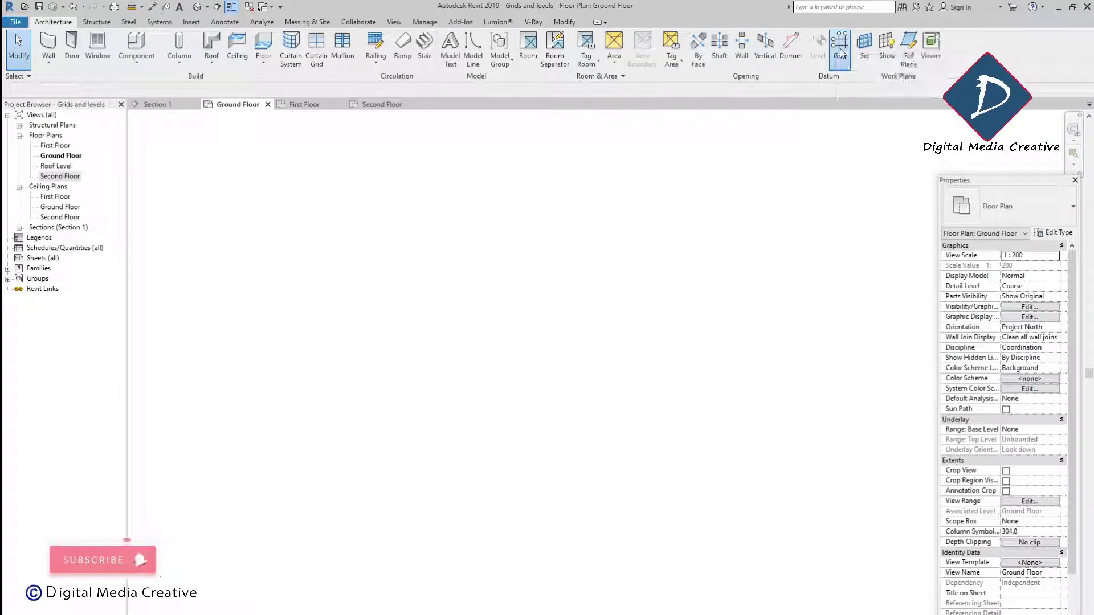
pyautogui.click(376, 245)
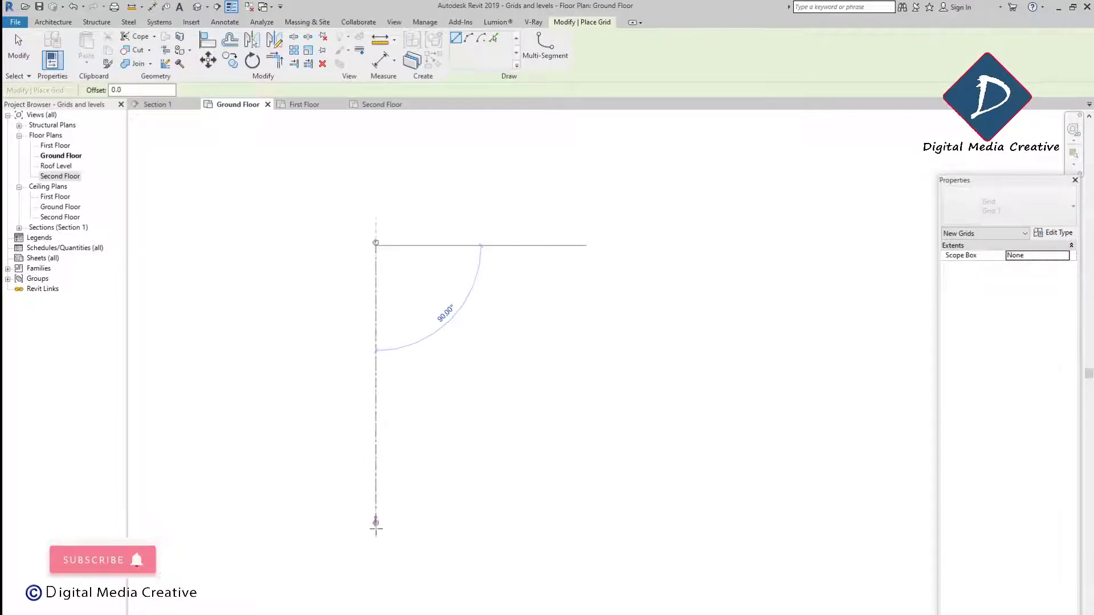
pyautogui.click(376, 595)
pyautogui.press('Escape')
pyautogui.press('Escape')
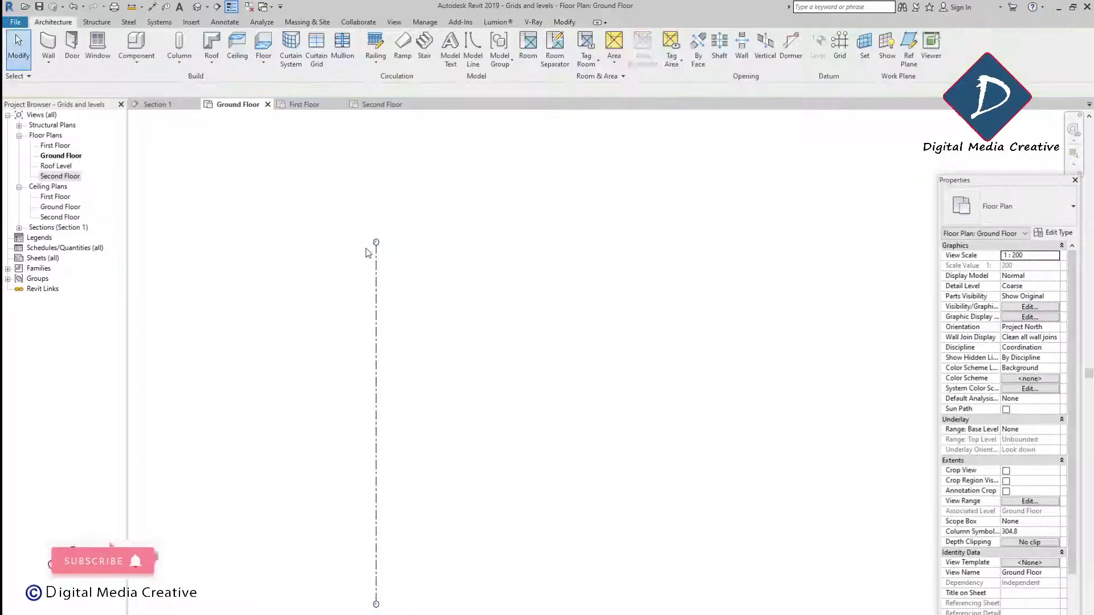
# Rename the new grid's bubble label to 1
pyautogui.click(378, 274)
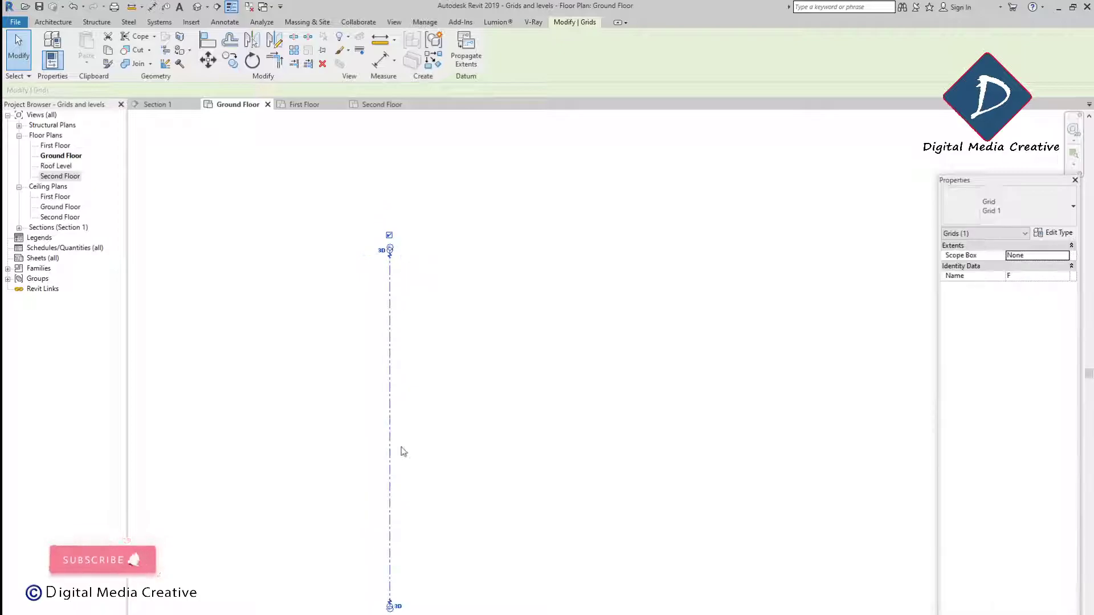
pyautogui.scroll(3, 393, 246)
pyautogui.doubleClick(394, 249)
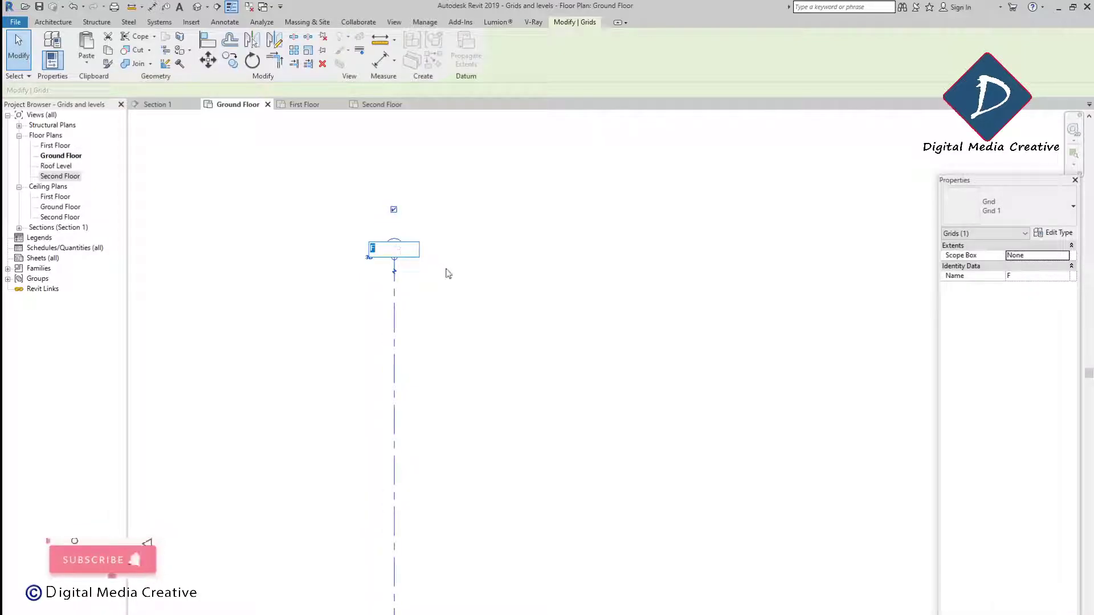
pyautogui.press('Return')
pyautogui.click(389, 311)
# Nudge grid 1 slightly to the right
pyautogui.scroll(-1, 389, 311)
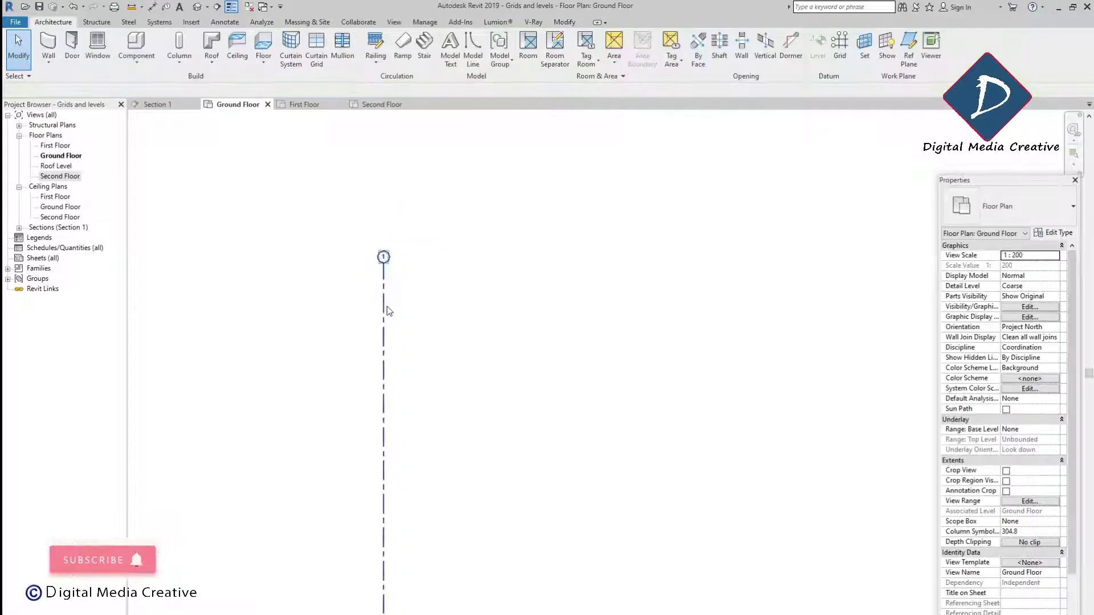
pyautogui.click(385, 325)
pyautogui.press('Right')
pyautogui.press('Right')
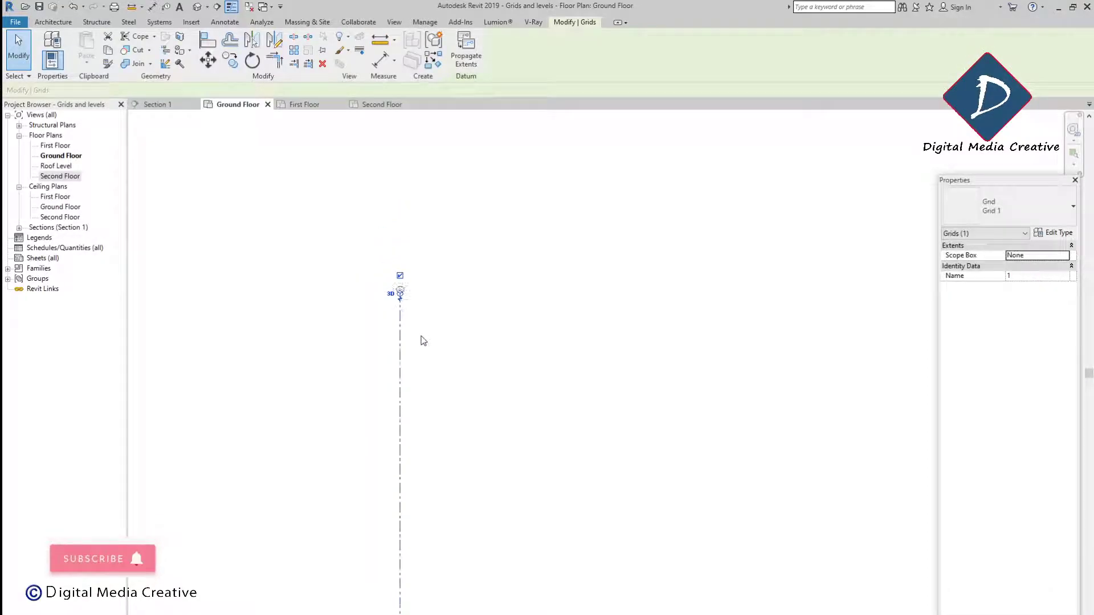
pyautogui.scroll(3, 393, 259)
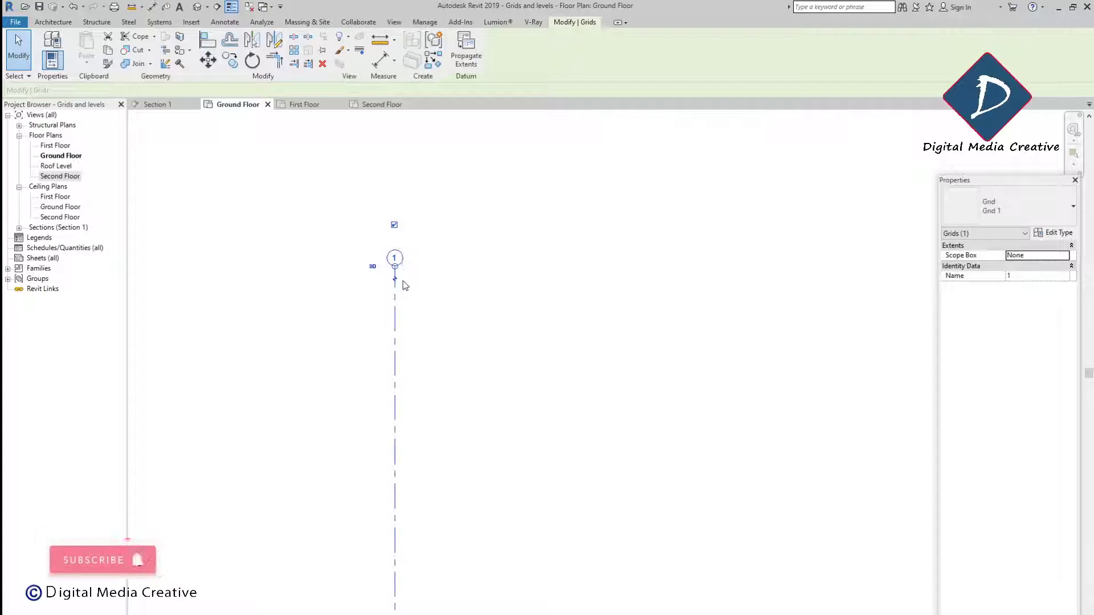
# Copy grid 1 with CO, typing an offset, to create grid 2
pyautogui.press('c')
pyautogui.press('o')
pyautogui.click(395, 314)
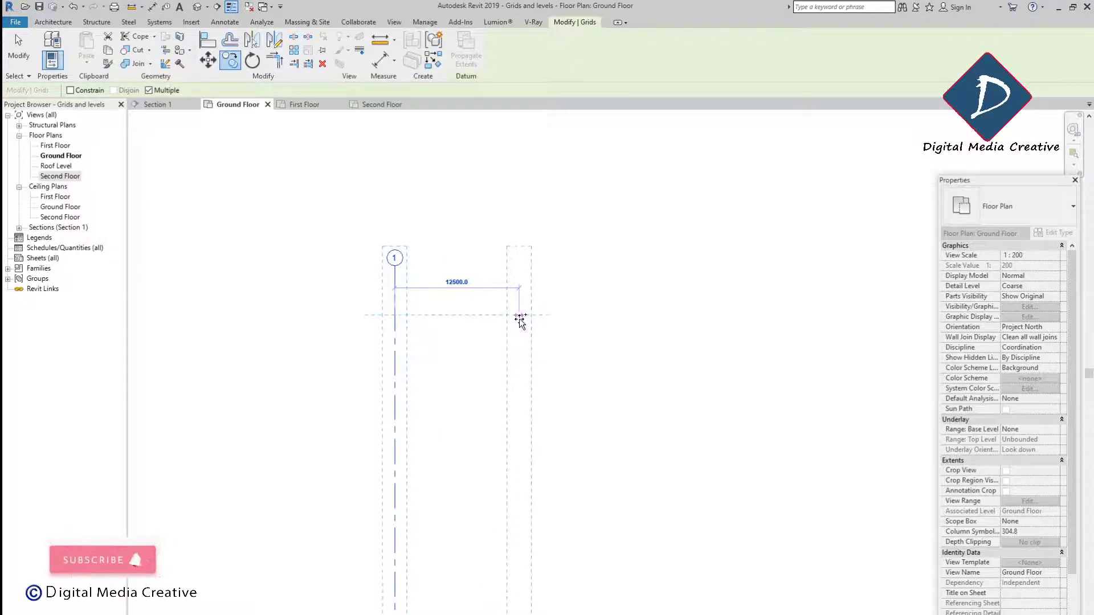
pyautogui.write('1')
pyautogui.press('Return')
pyautogui.press('Escape')
pyautogui.press('Escape')
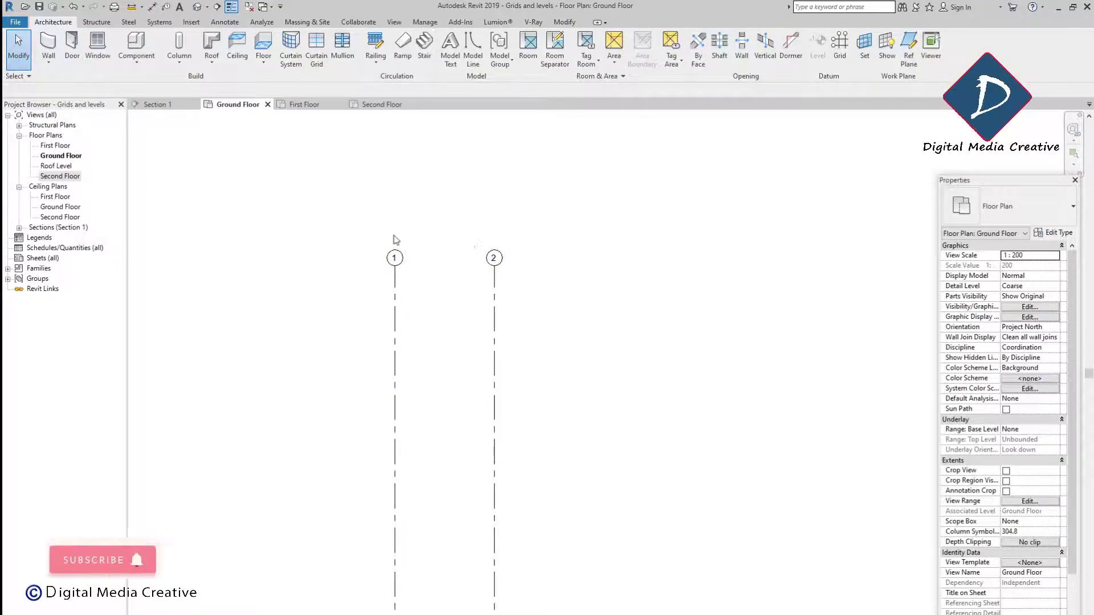
pyautogui.scroll(2, 420, 259)
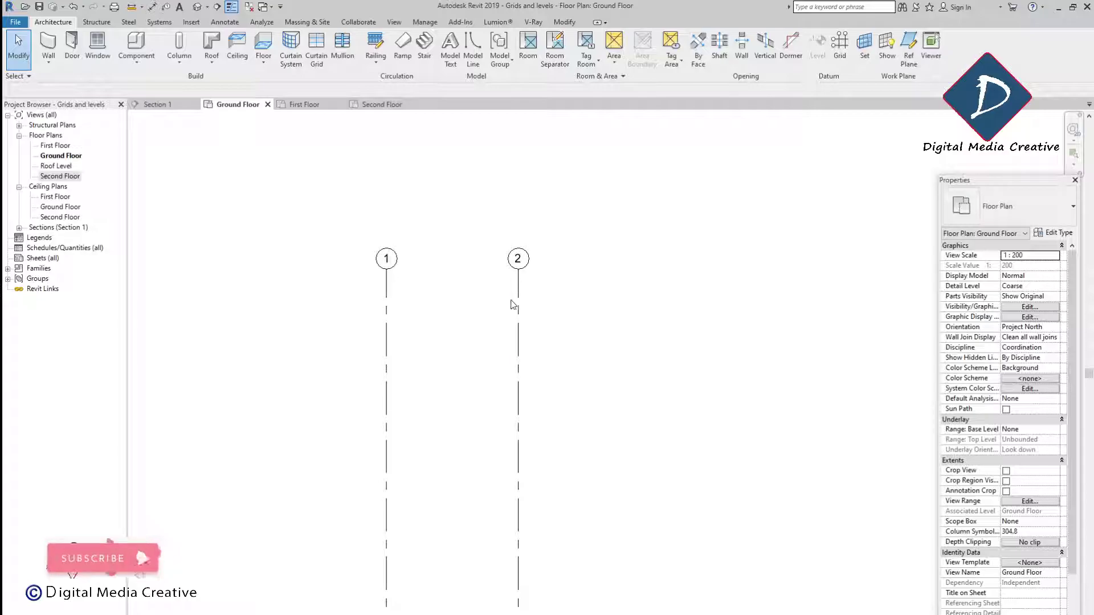
# Copy grid 2 rightward at 10000 spacing to place grids 3, 4 and 5, then centre all five
pyautogui.click(520, 322)
pyautogui.press('c')
pyautogui.press('o')
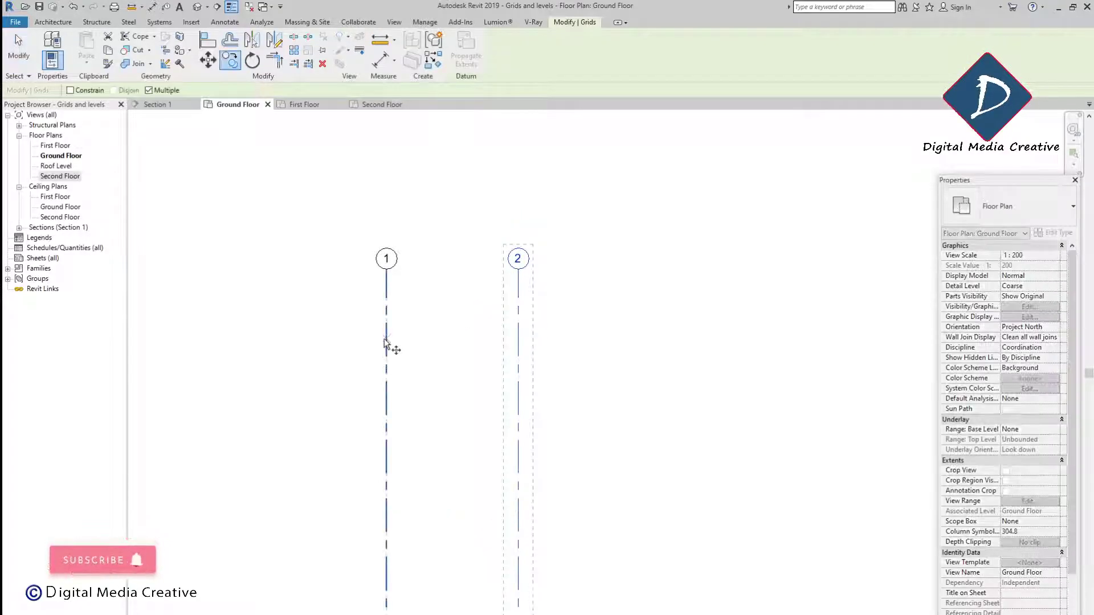
pyautogui.click(518, 339)
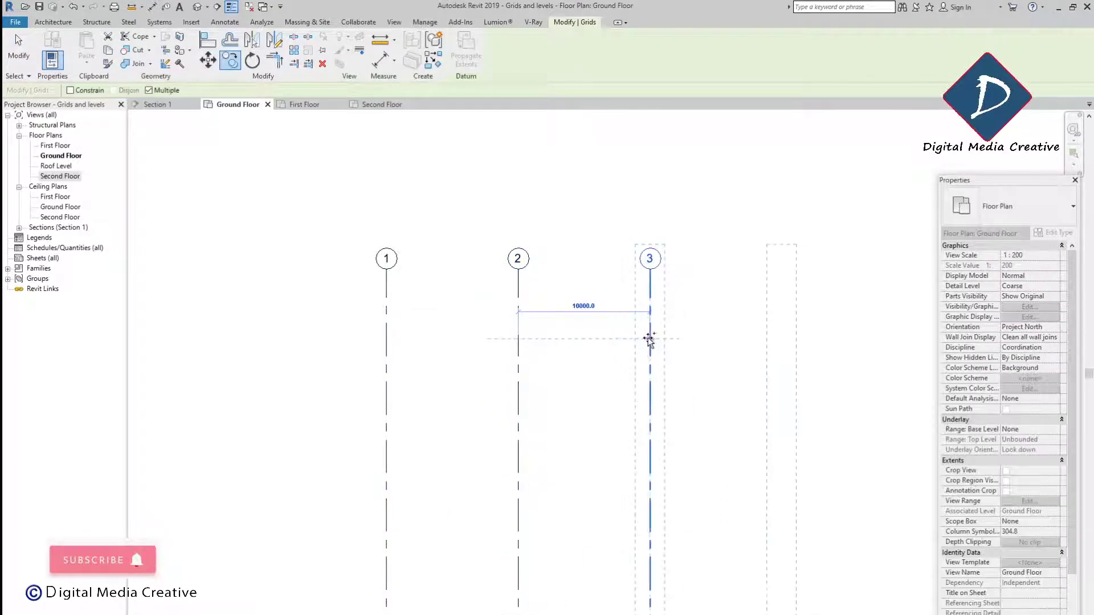
pyautogui.click(649, 339)
pyautogui.click(783, 340)
pyautogui.click(914, 340)
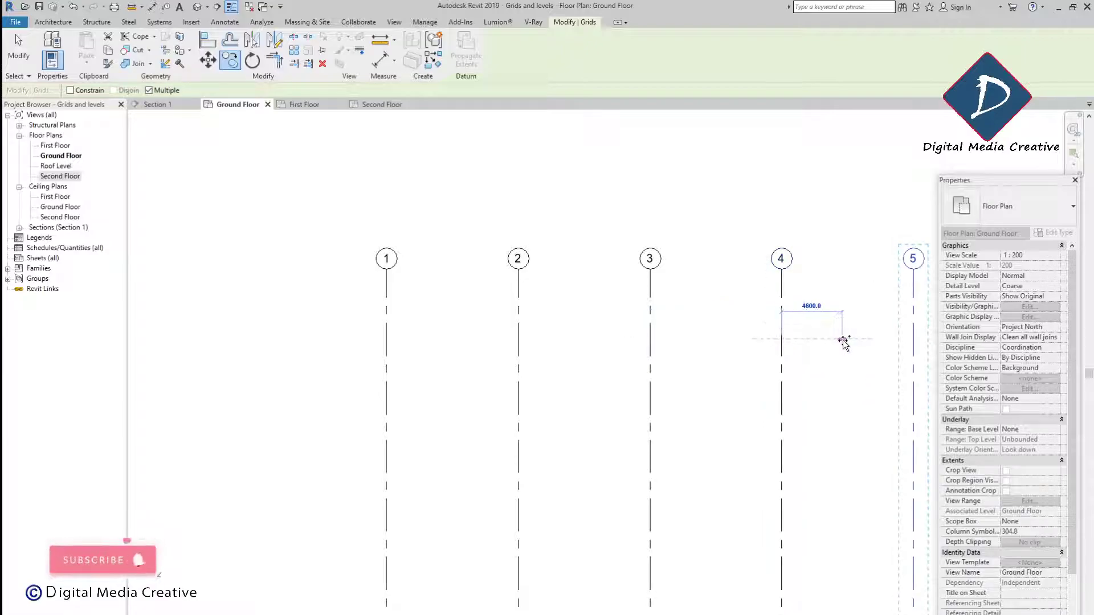
pyautogui.moveTo(843, 342); pyautogui.dragTo(665, 337, button='middle')
pyautogui.scroll(-4, 656, 319)
pyautogui.press('Escape')
pyautogui.press('Escape')
pyautogui.scroll(3, 464, 386)
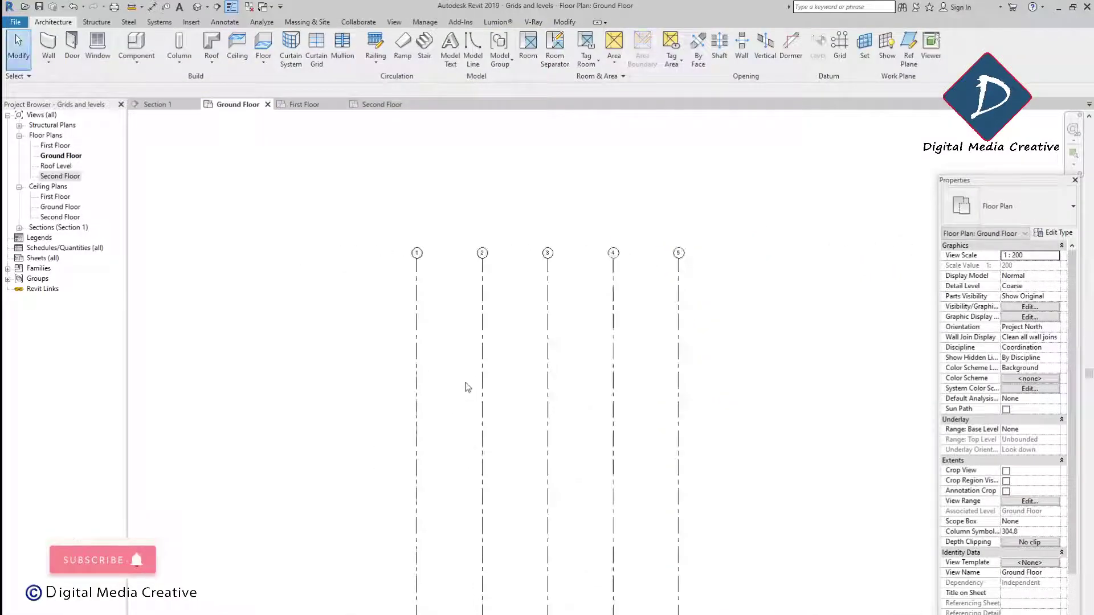
pyautogui.moveTo(464, 367); pyautogui.dragTo(430, 365, button='middle')
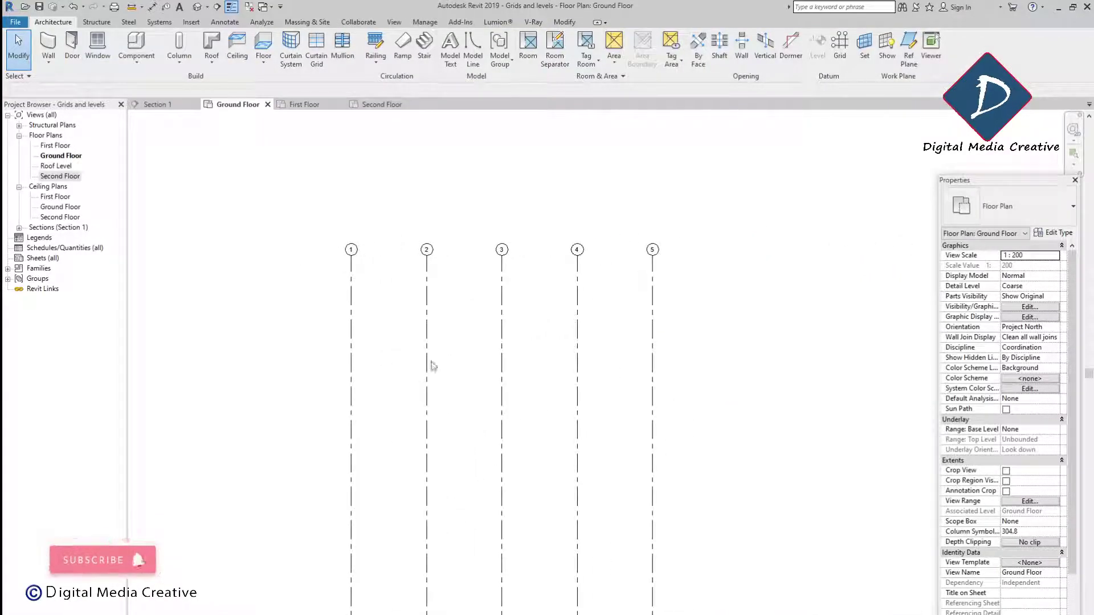
# Draw a horizontal grid line across grids 1–5, ending just past grid 5
pyautogui.click(839, 45)
pyautogui.click(288, 287)
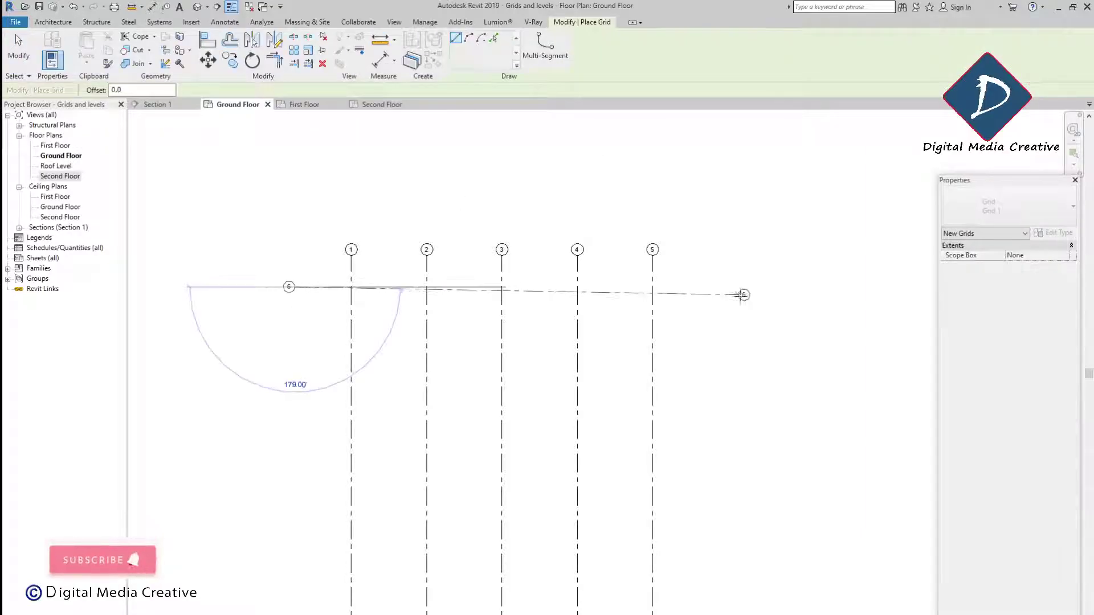
pyautogui.click(750, 288)
pyautogui.press('Escape')
pyautogui.press('Escape')
# Rename the horizontal grid's bubble to A
pyautogui.scroll(3, 237, 279)
pyautogui.scroll(2, 369, 301)
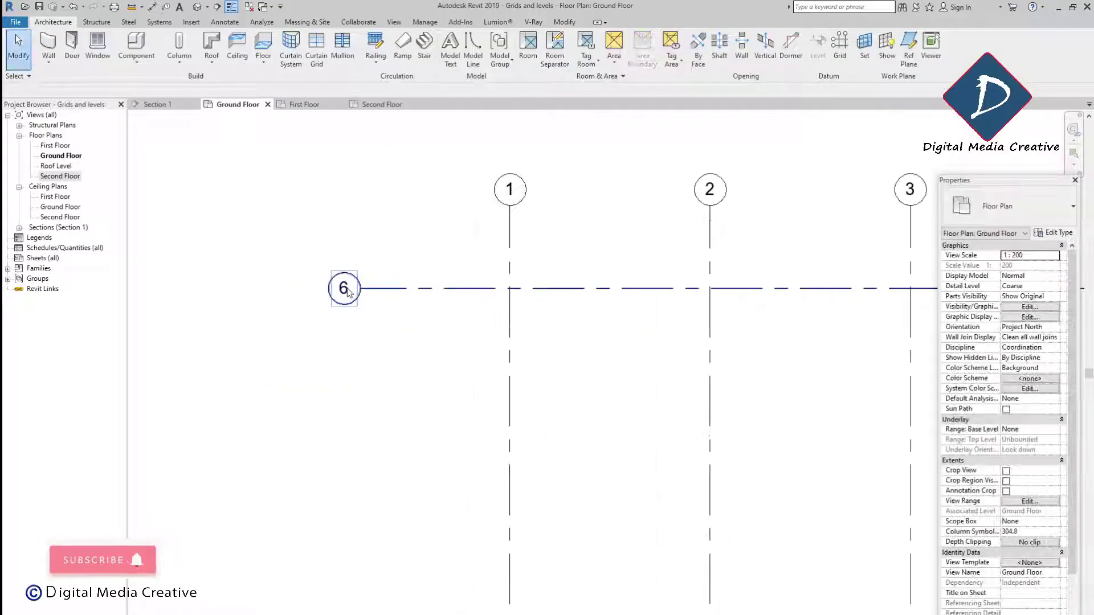
pyautogui.doubleClick(353, 288)
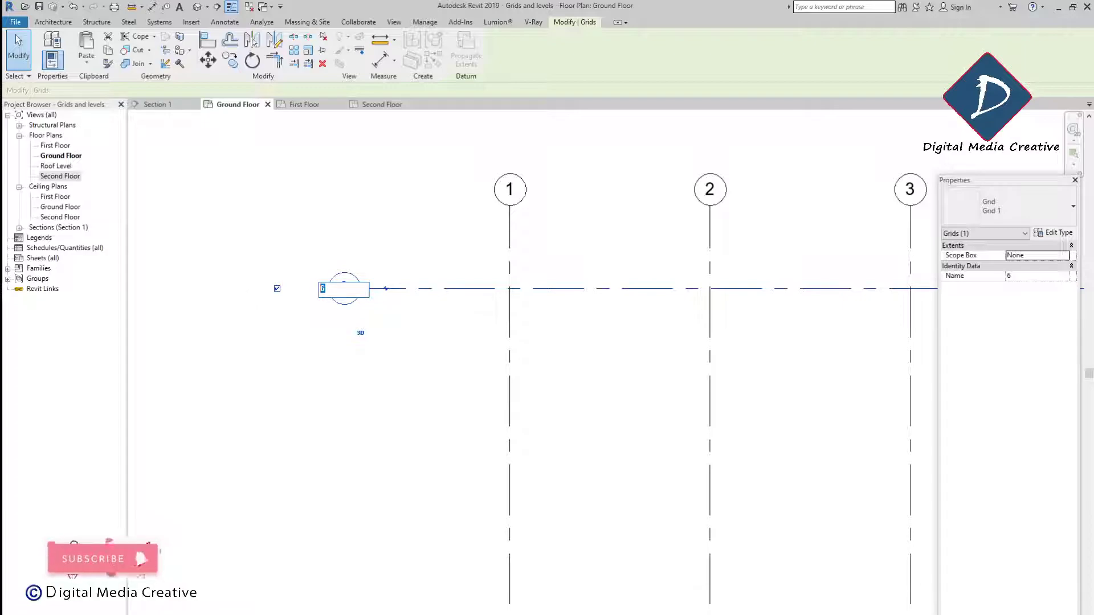
pyautogui.write('A')
pyautogui.press('Return')
pyautogui.scroll(-2, 370, 296)
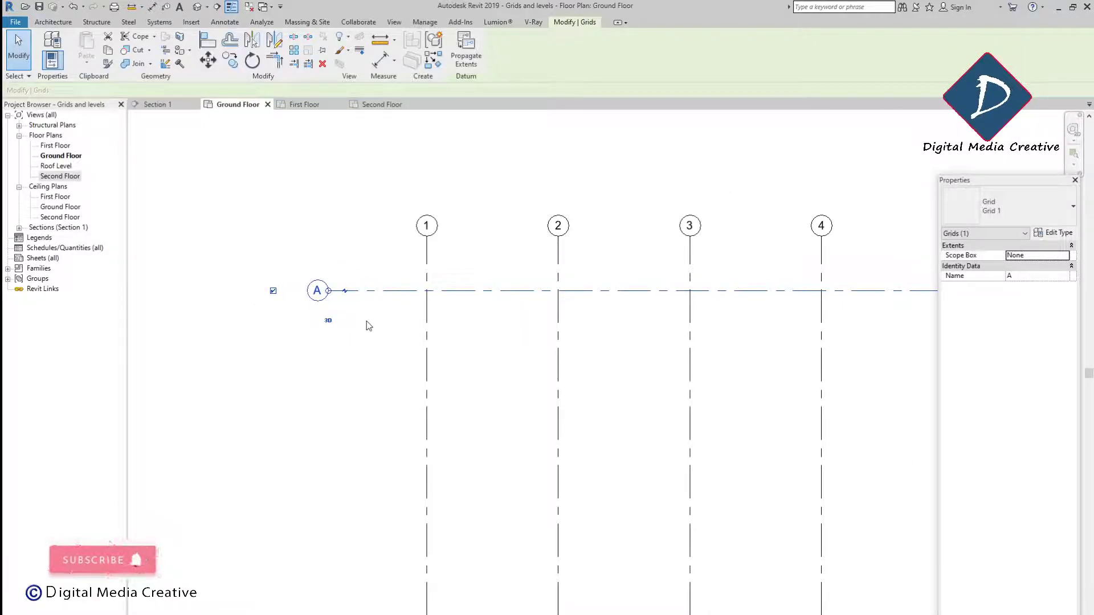
pyautogui.click(367, 320)
# Copy grid A 10000 downward to create grid B
pyautogui.click(362, 293)
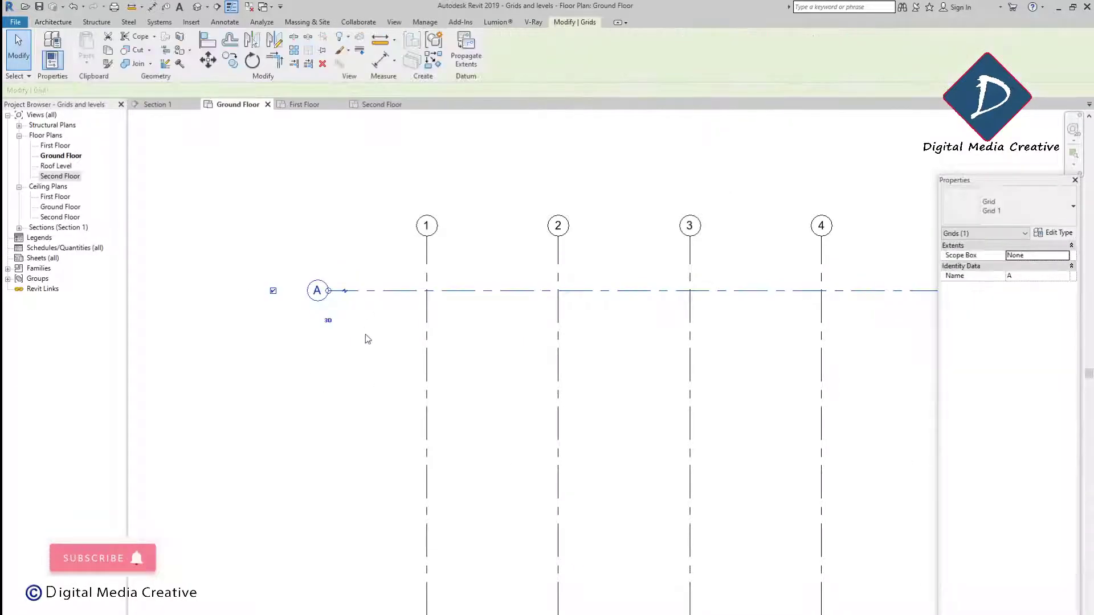
pyautogui.press('c')
pyautogui.press('o')
pyautogui.click(360, 312)
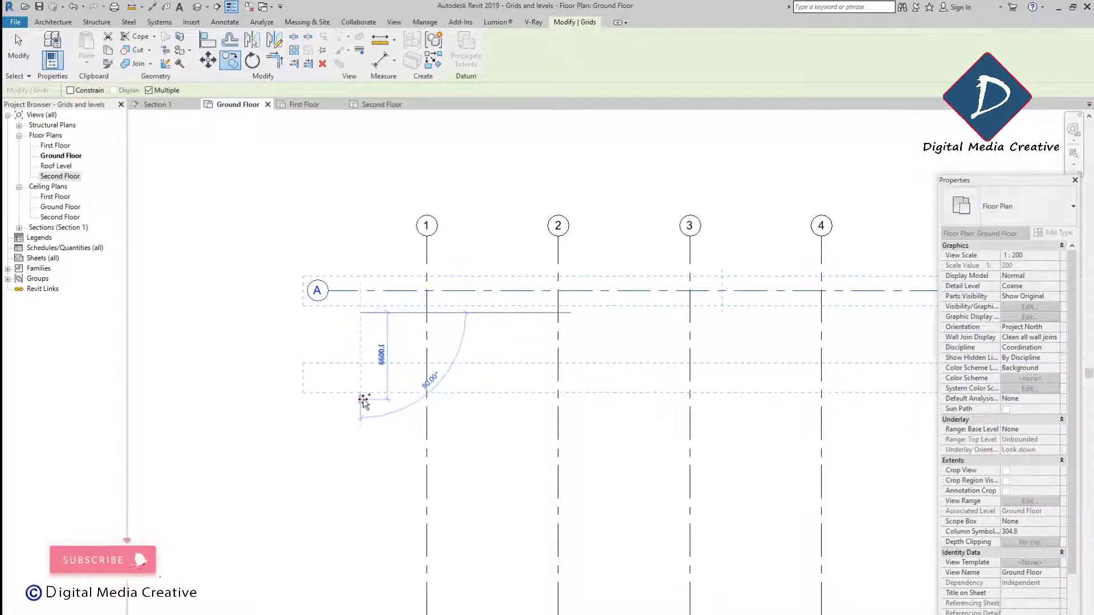
pyautogui.write('1')
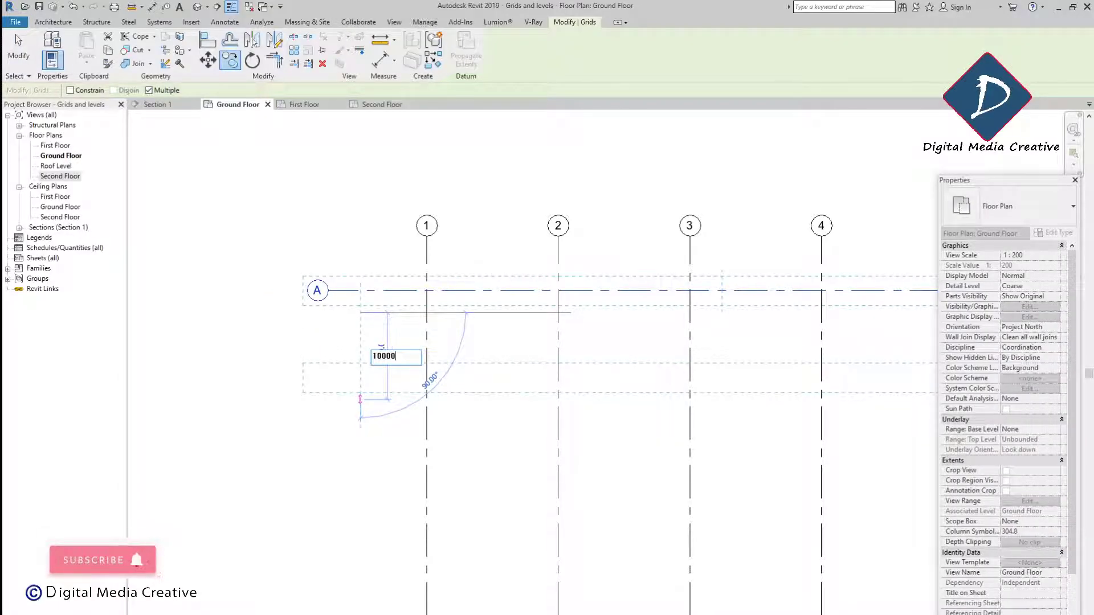
pyautogui.write('0000')
pyautogui.press('Return')
pyautogui.click(16, 35)
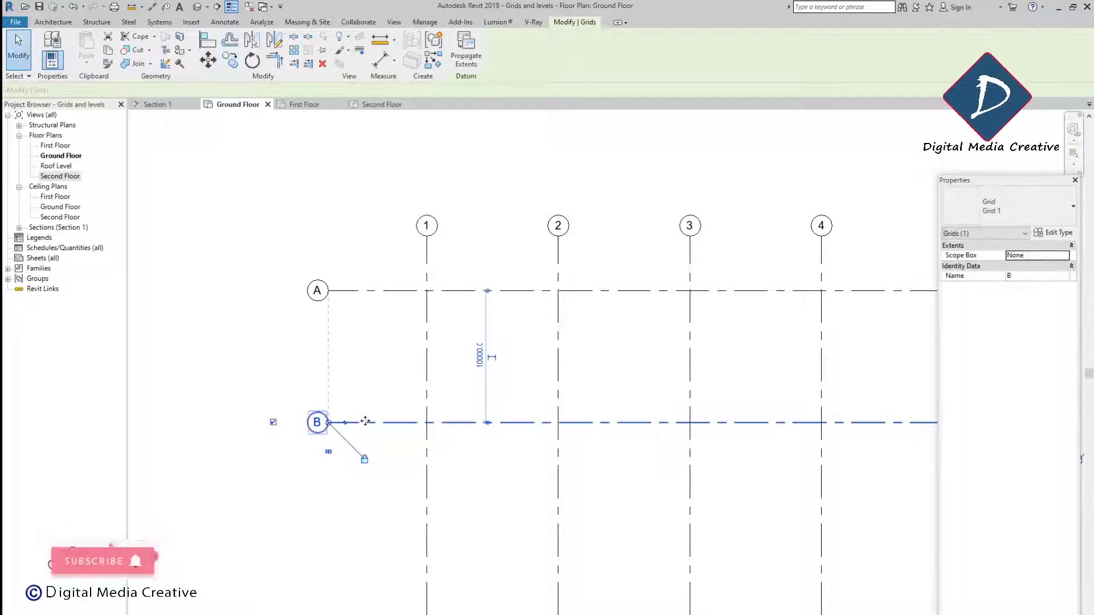
# Copy grid B downward repeatedly to create grids C, D and E
pyautogui.press('c')
pyautogui.press('o')
pyautogui.click(374, 291)
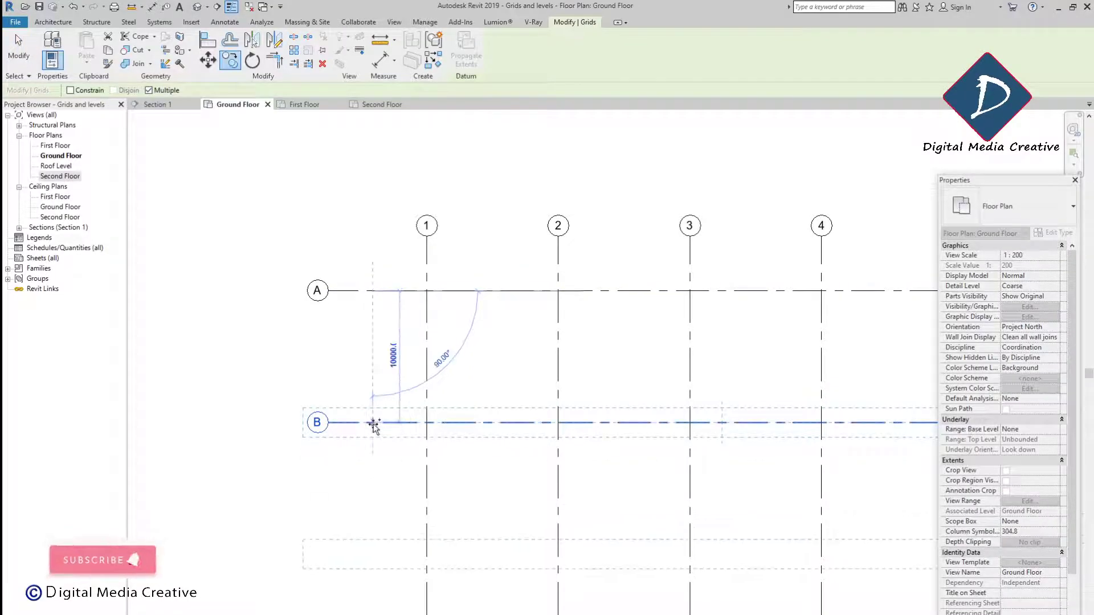
pyautogui.click(373, 424)
pyautogui.moveTo(373, 489); pyautogui.dragTo(357, 361, button='middle')
pyautogui.click(360, 411)
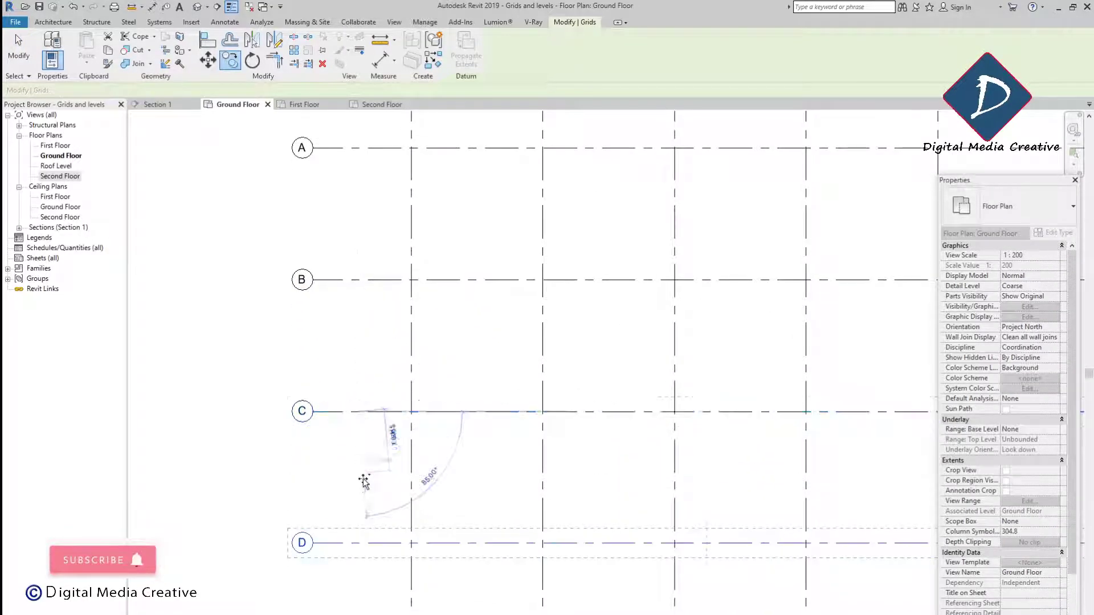
pyautogui.moveTo(347, 510); pyautogui.dragTo(313, 383, button='middle')
pyautogui.click(318, 419)
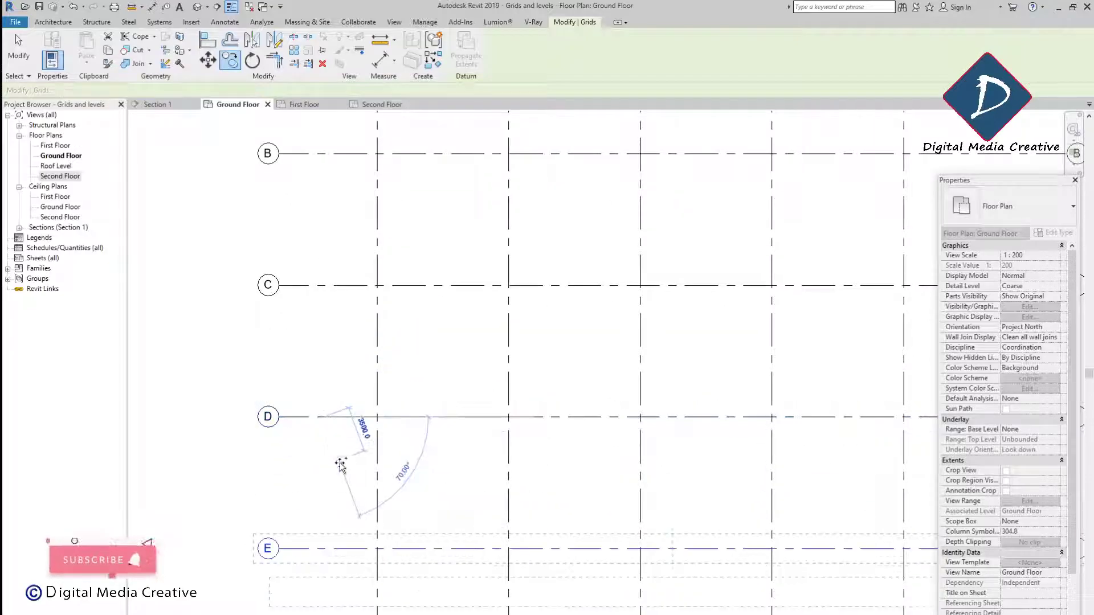
pyautogui.press('Escape')
pyautogui.press('Escape')
pyautogui.scroll(-5, 342, 473)
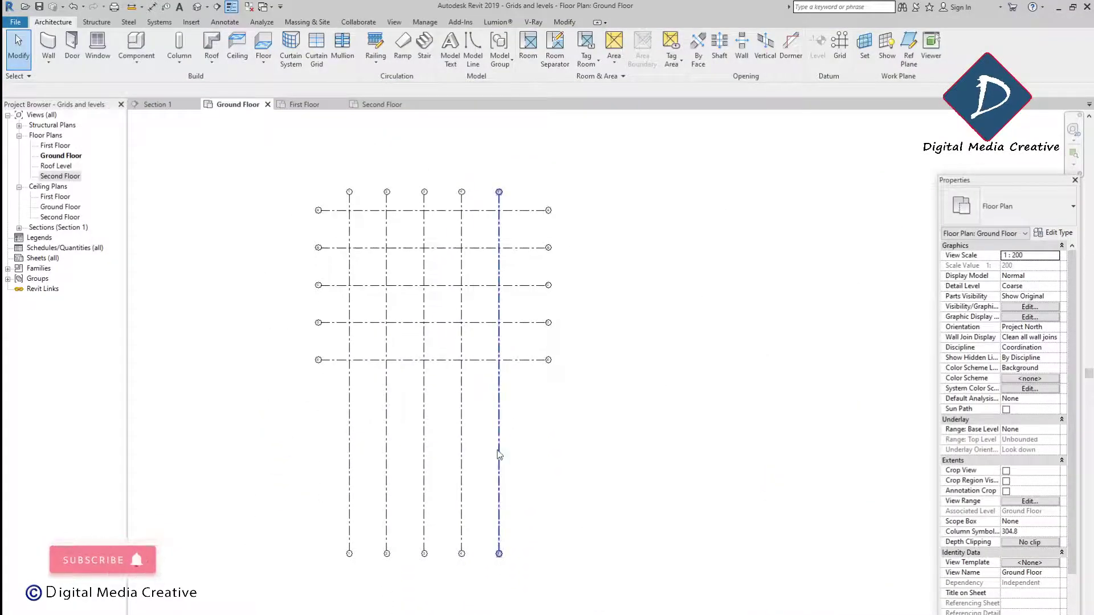
# Drag grid 5's bottom end up so grids 1–5 stop just below grid E
pyautogui.click(499, 455)
pyautogui.moveTo(499, 552); pyautogui.dragTo(503, 387)
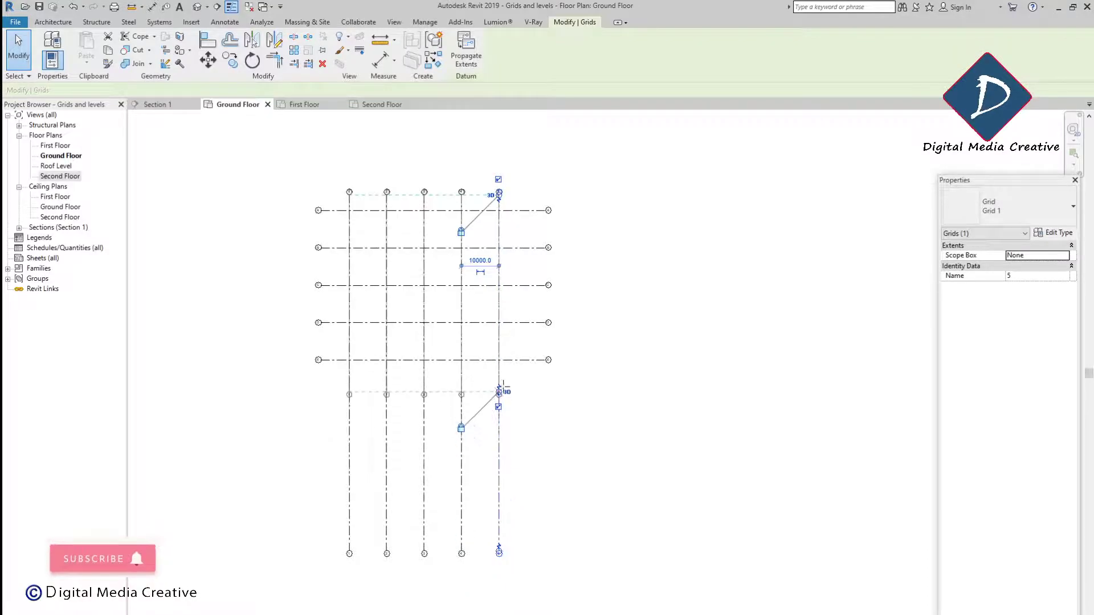
pyautogui.click(600, 432)
pyautogui.scroll(5, 472, 223)
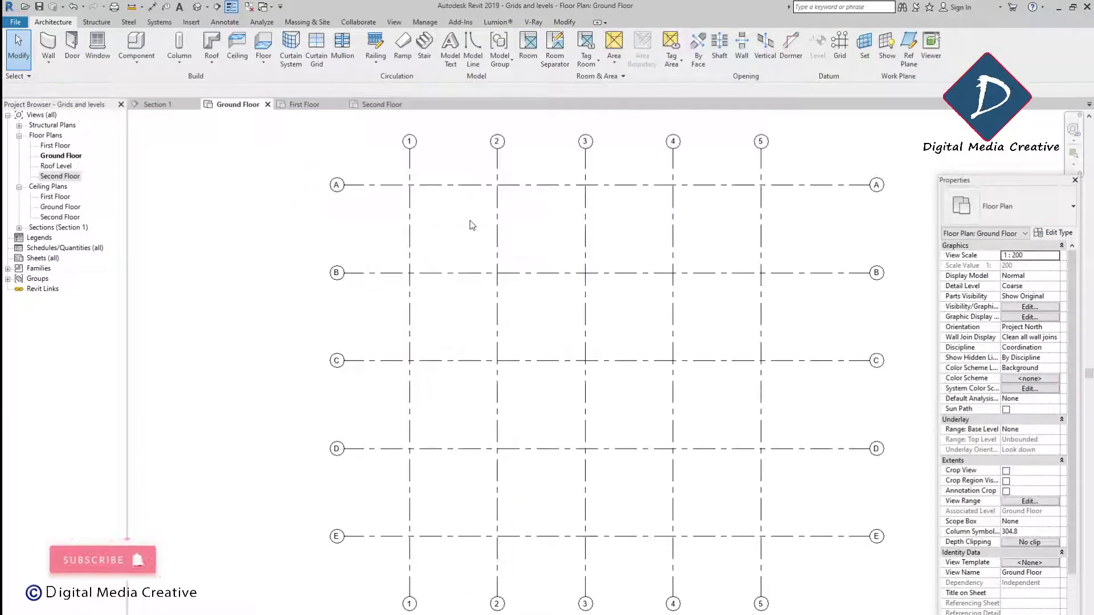
pyautogui.moveTo(489, 249); pyautogui.dragTo(343, 251, button='middle')
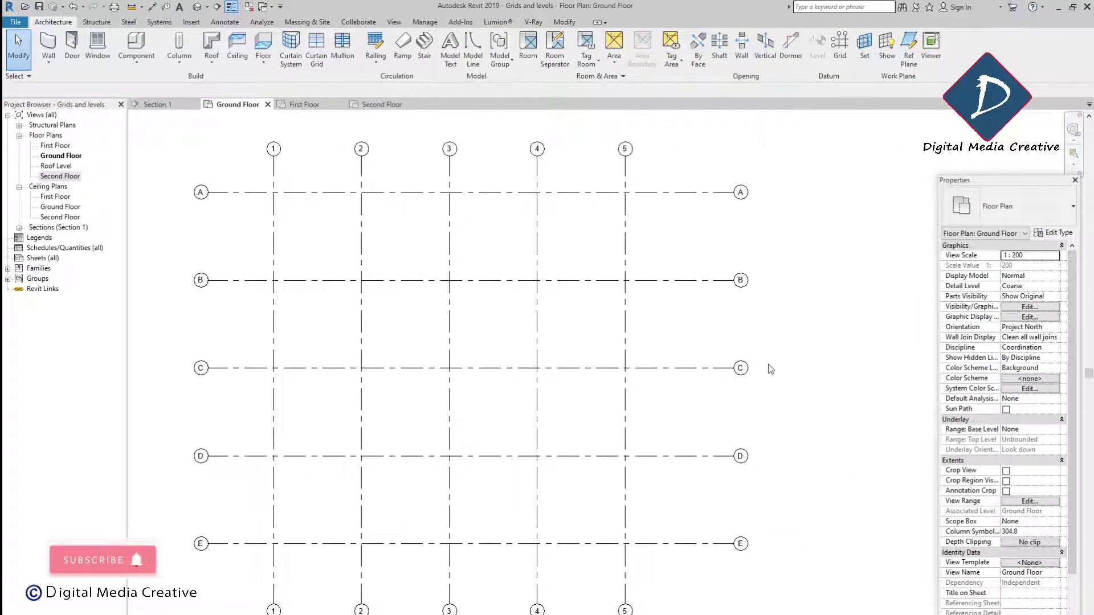
pyautogui.scroll(-1, 770, 369)
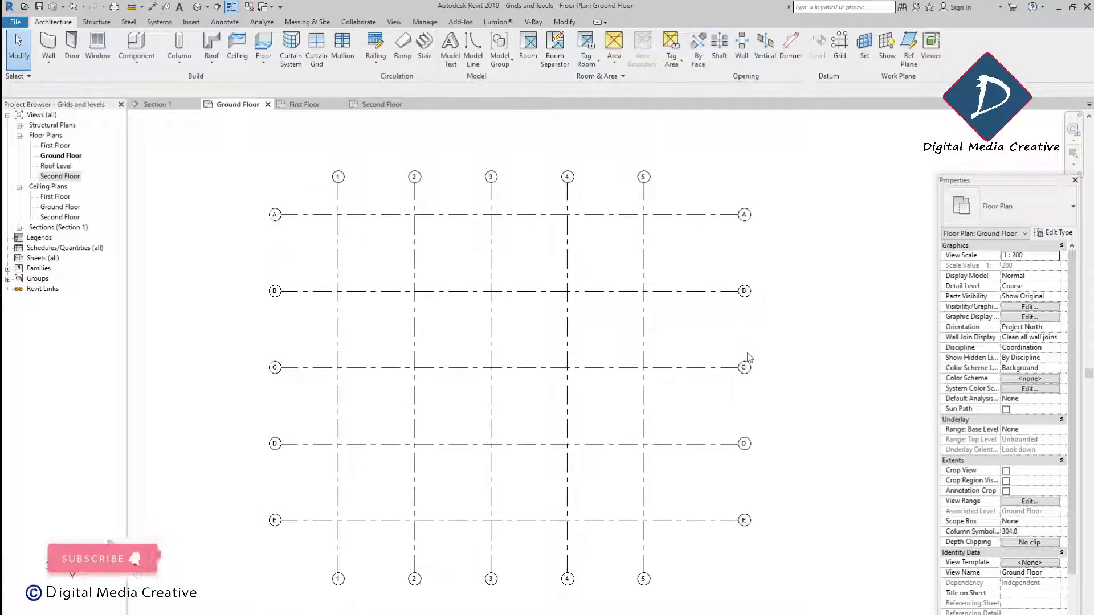
pyautogui.click(303, 104)
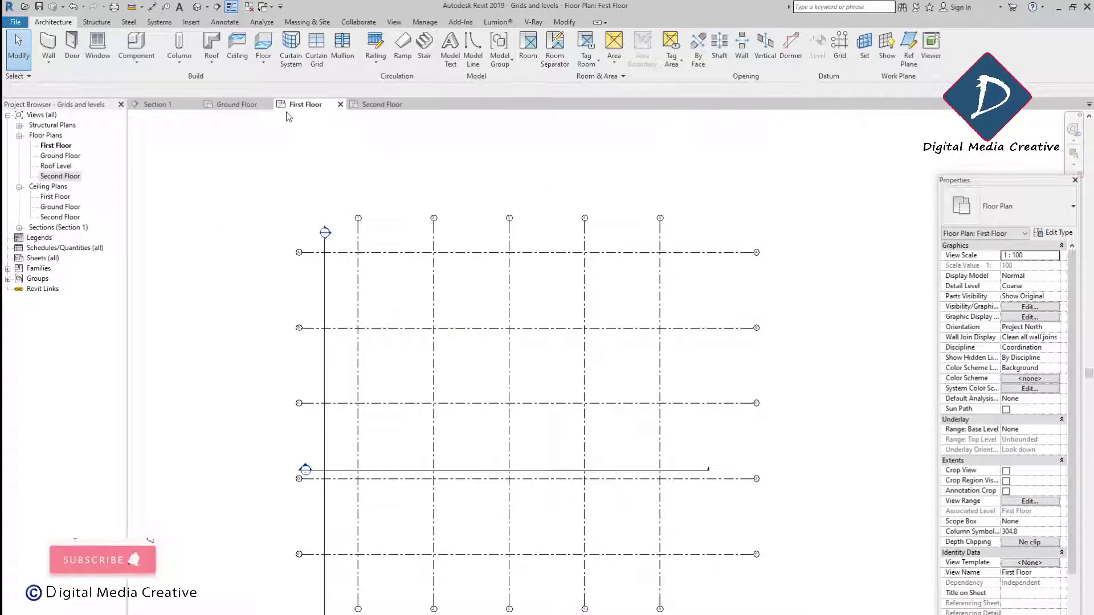
pyautogui.click(383, 107)
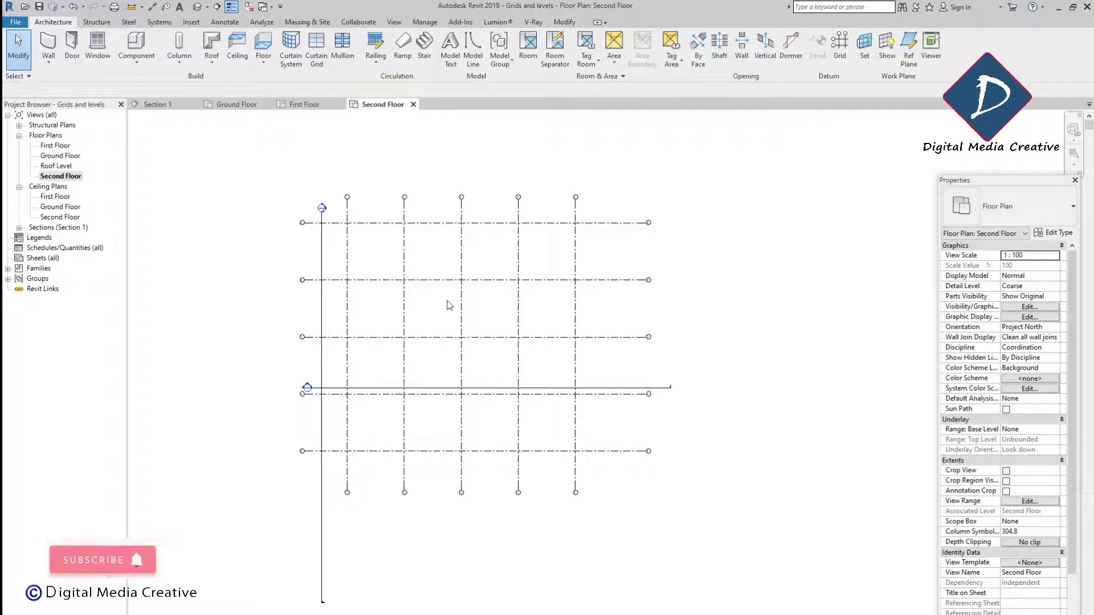
pyautogui.rightClick(388, 393)
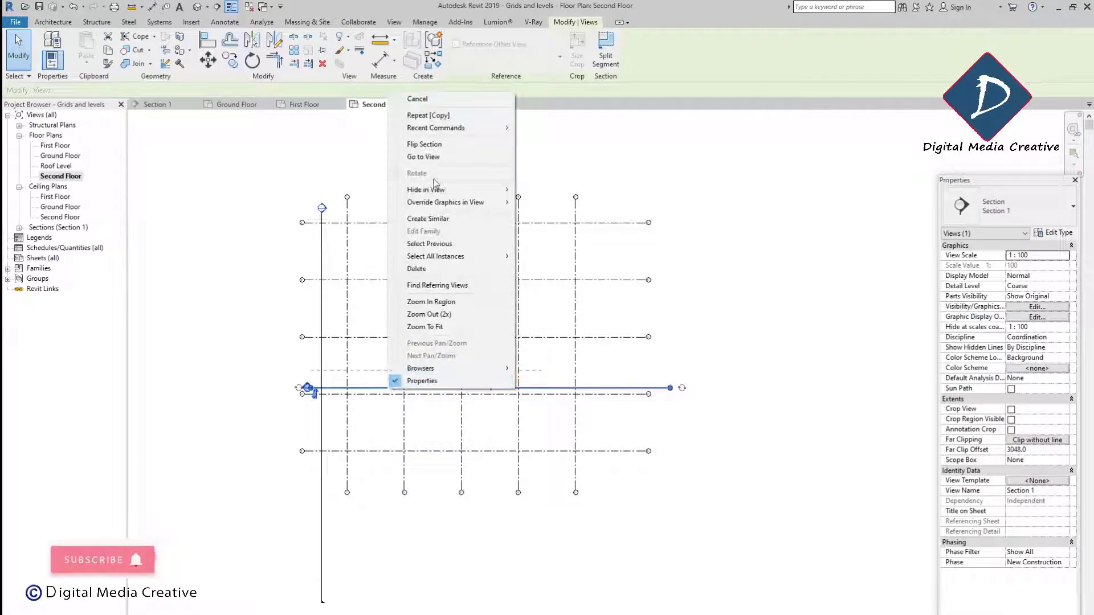
pyautogui.click(433, 156)
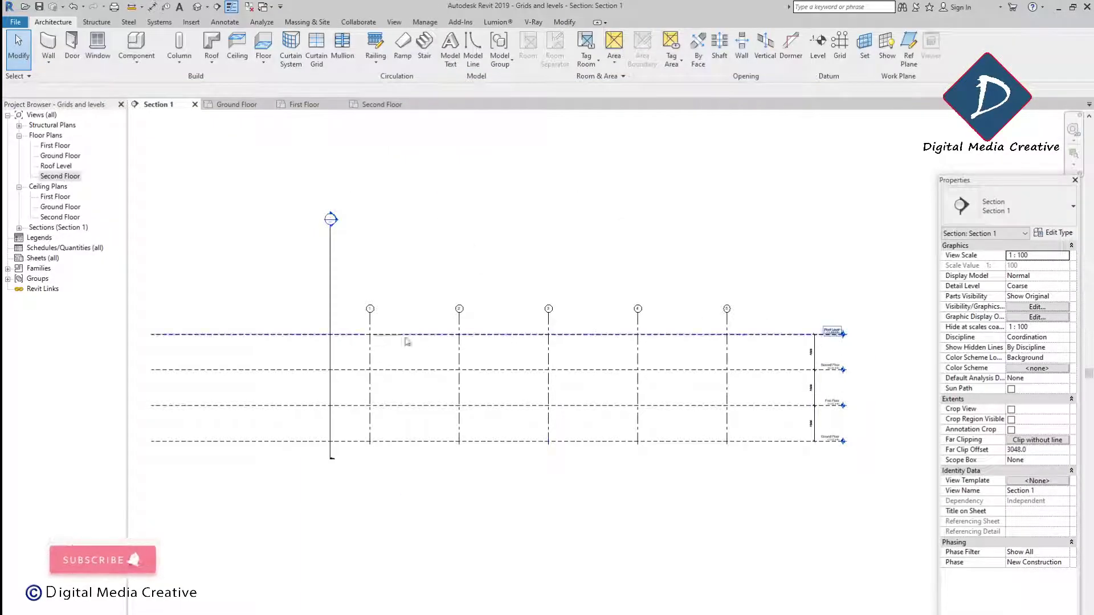
pyautogui.click(237, 106)
# With DI, dimension grids 1 to 5 in a string above the plan showing 10000 spacings
pyautogui.moveTo(377, 302); pyautogui.dragTo(377, 339, button='middle')
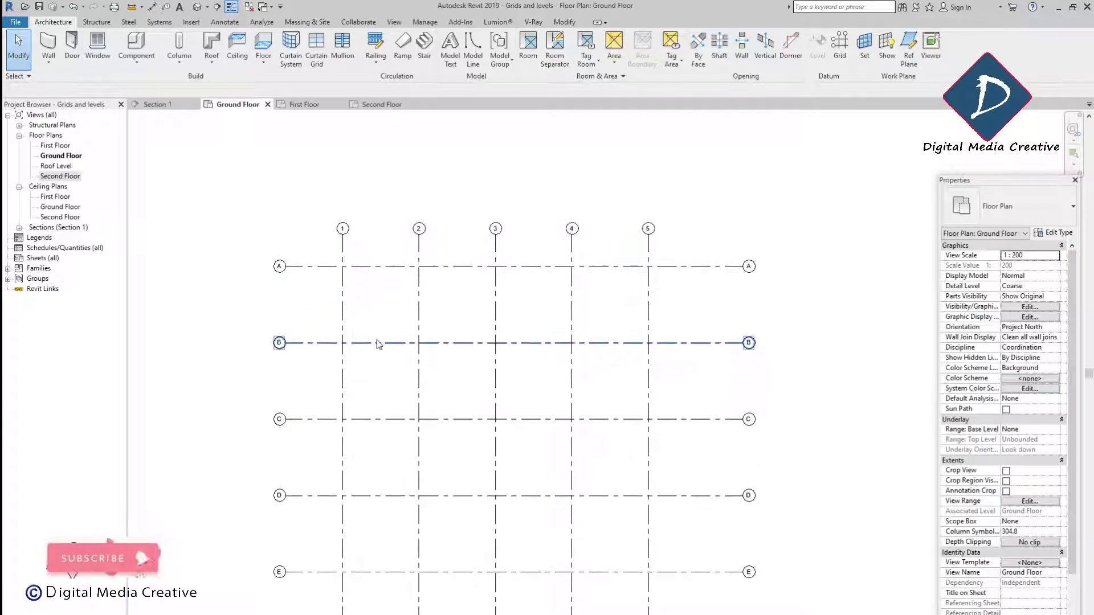
pyautogui.press('d')
pyautogui.press('i')
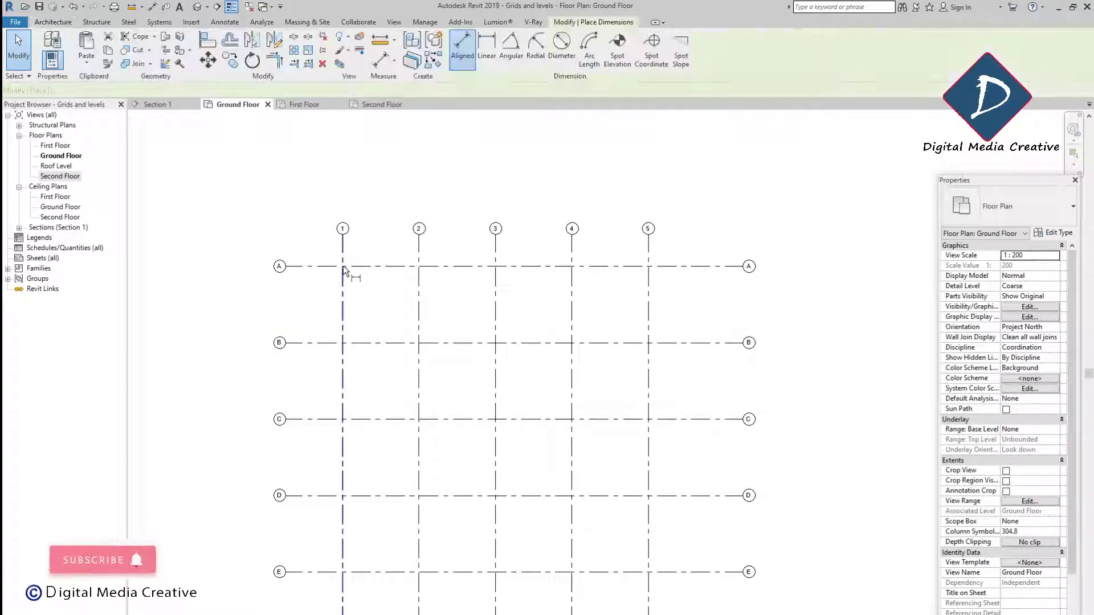
pyautogui.click(344, 254)
pyautogui.click(419, 250)
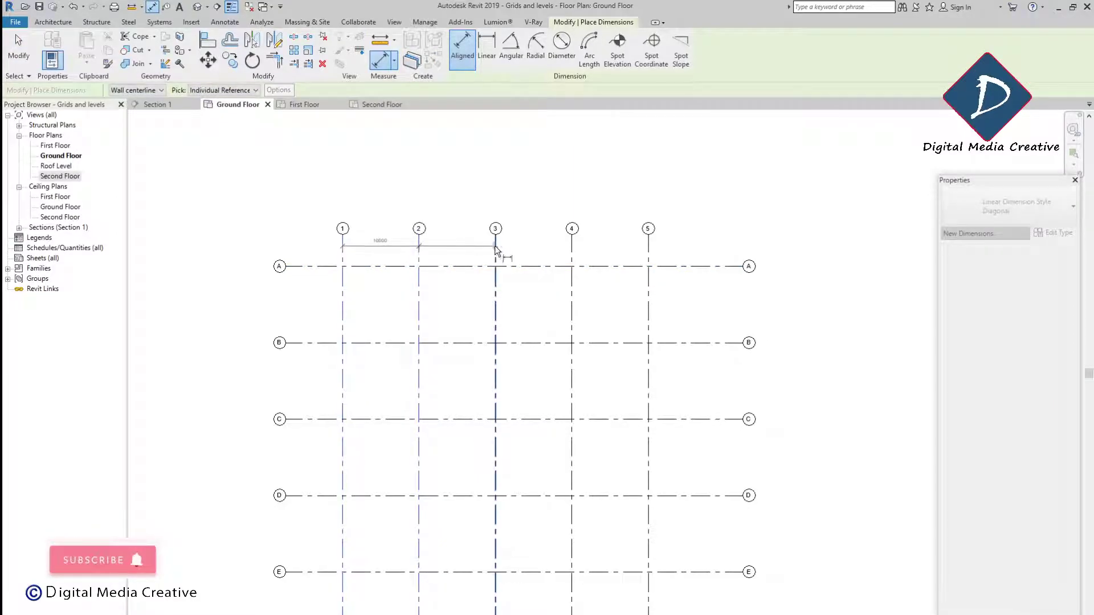
pyautogui.click(496, 246)
pyautogui.click(572, 247)
pyautogui.click(650, 251)
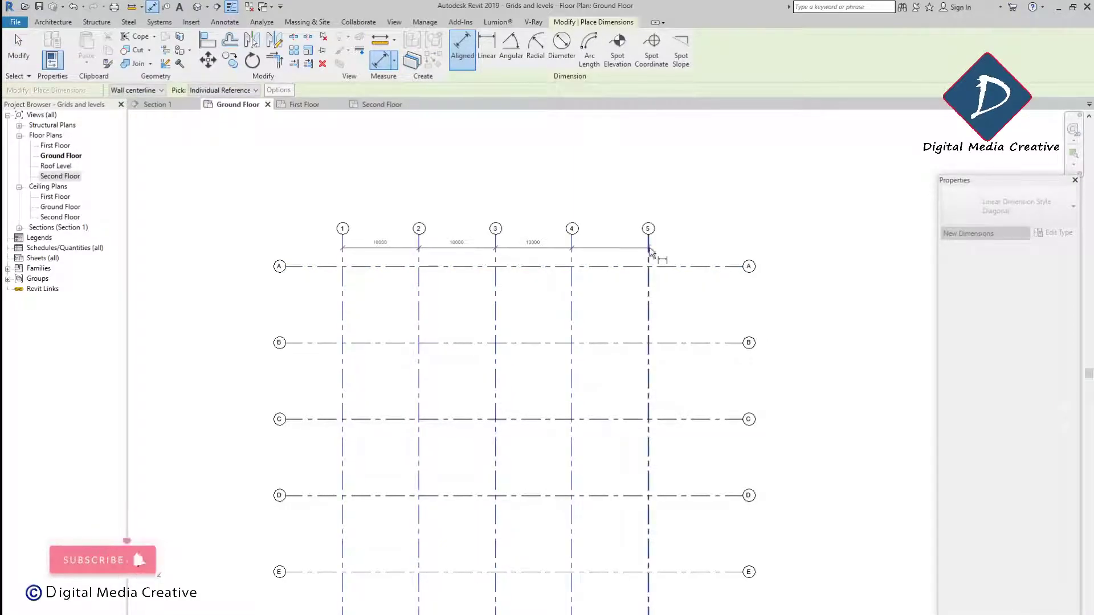
pyautogui.click(631, 245)
# Dimension grids A to E in a vertical string placed left of the plan
pyautogui.click(303, 266)
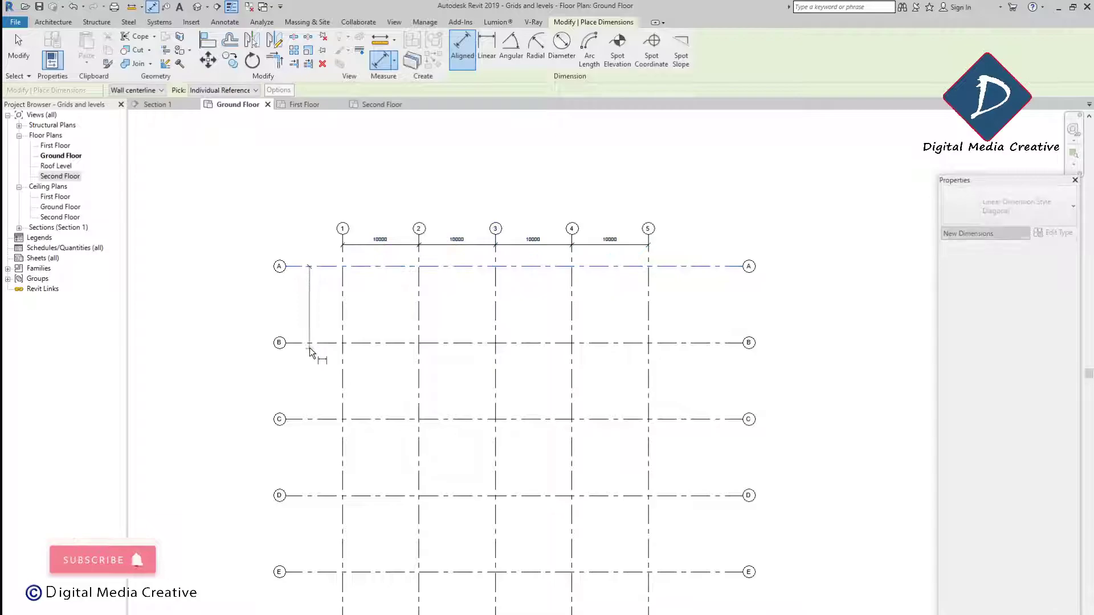
pyautogui.click(310, 344)
pyautogui.click(307, 421)
pyautogui.click(307, 495)
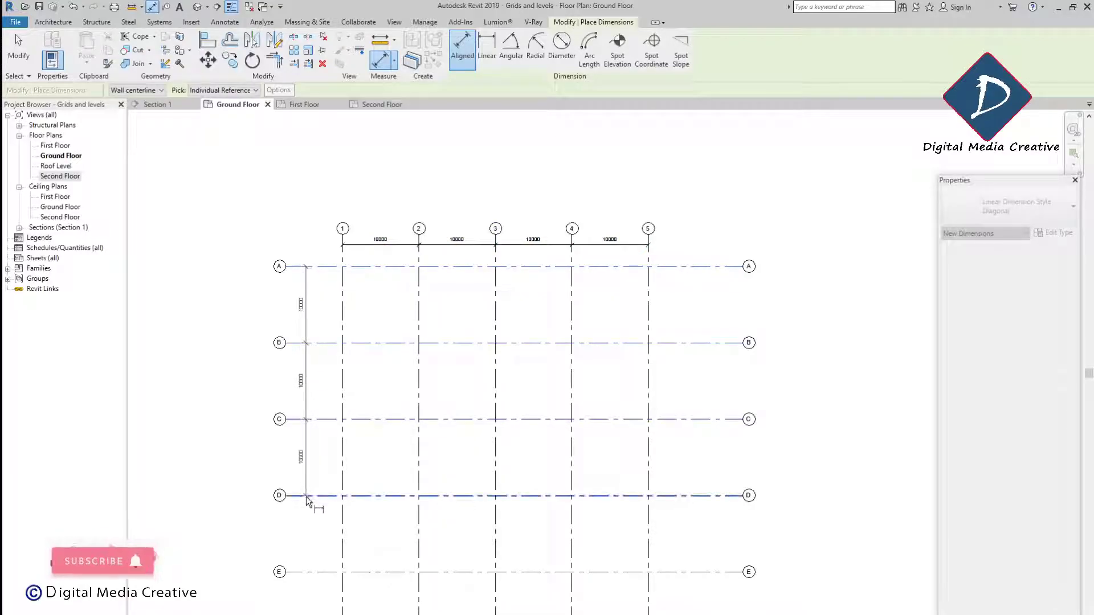
pyautogui.click(306, 572)
pyautogui.click(298, 517)
pyautogui.scroll(2, 305, 515)
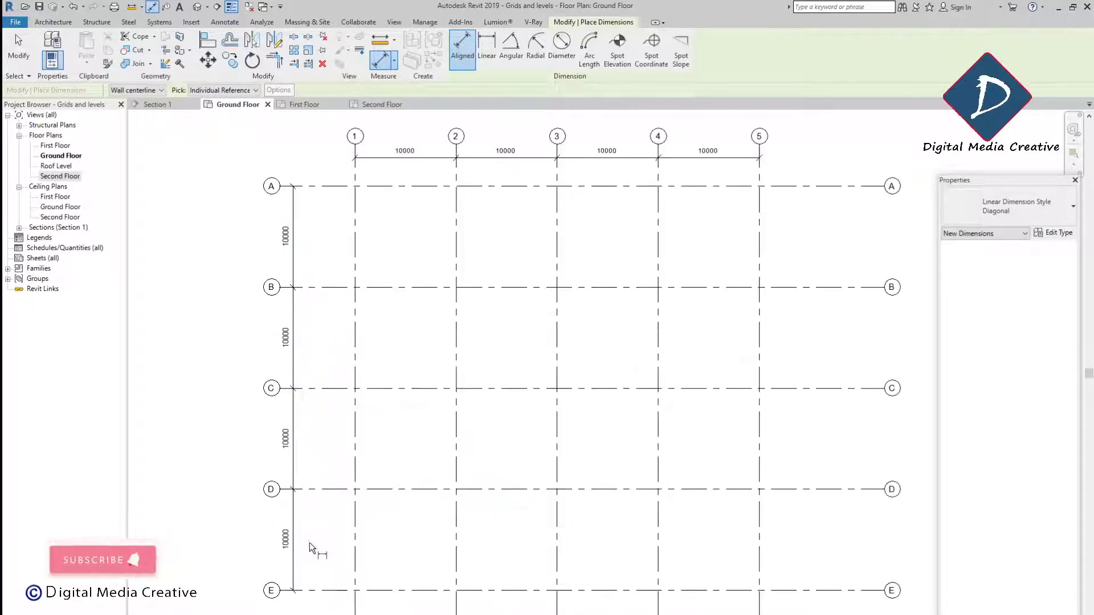
pyautogui.press('Escape')
pyautogui.click(306, 541)
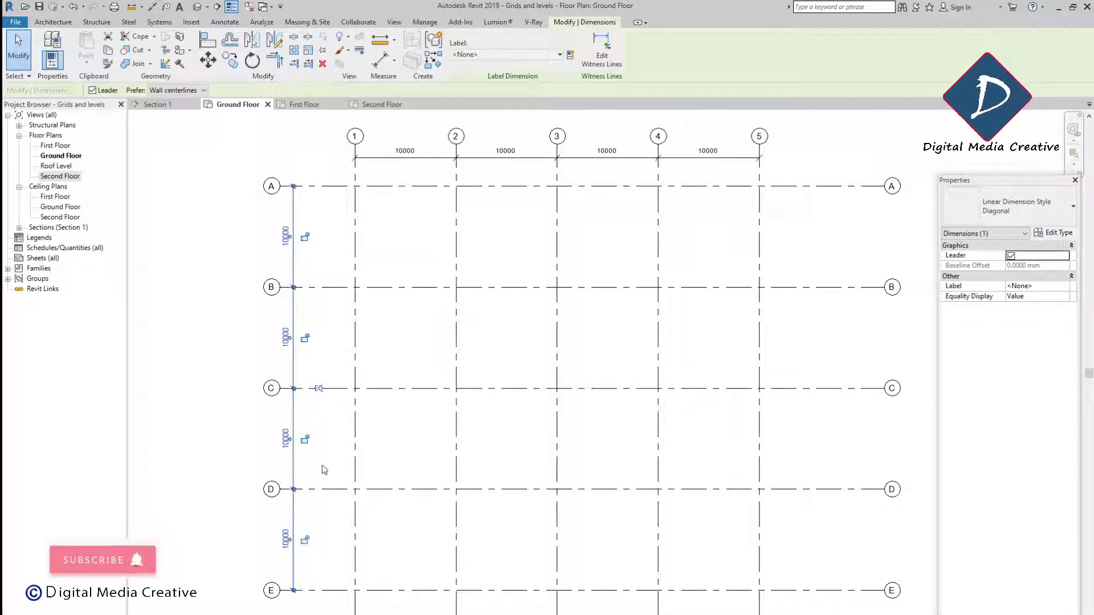
pyautogui.click(184, 323)
pyautogui.scroll(3, 380, 289)
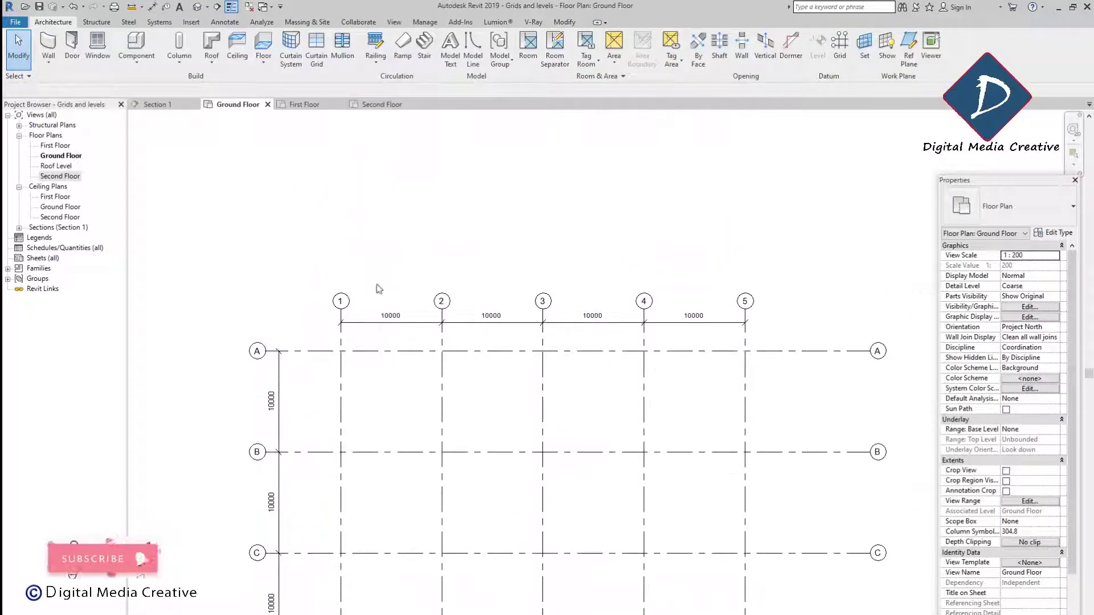
pyautogui.scroll(1, 463, 329)
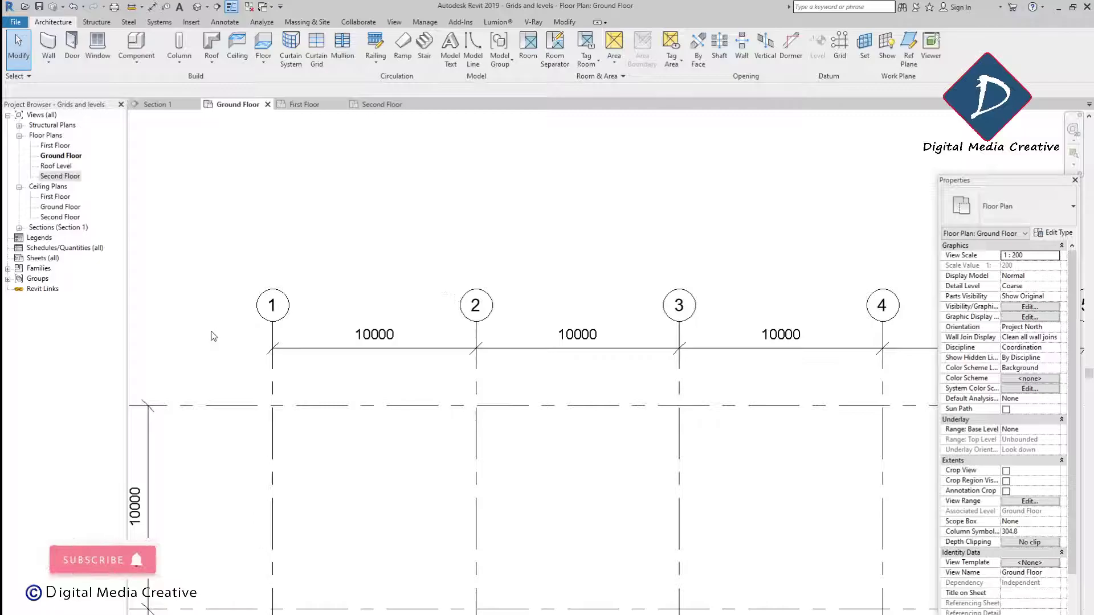
pyautogui.scroll(2, 213, 337)
pyautogui.moveTo(433, 428); pyautogui.dragTo(105, 414, button='middle')
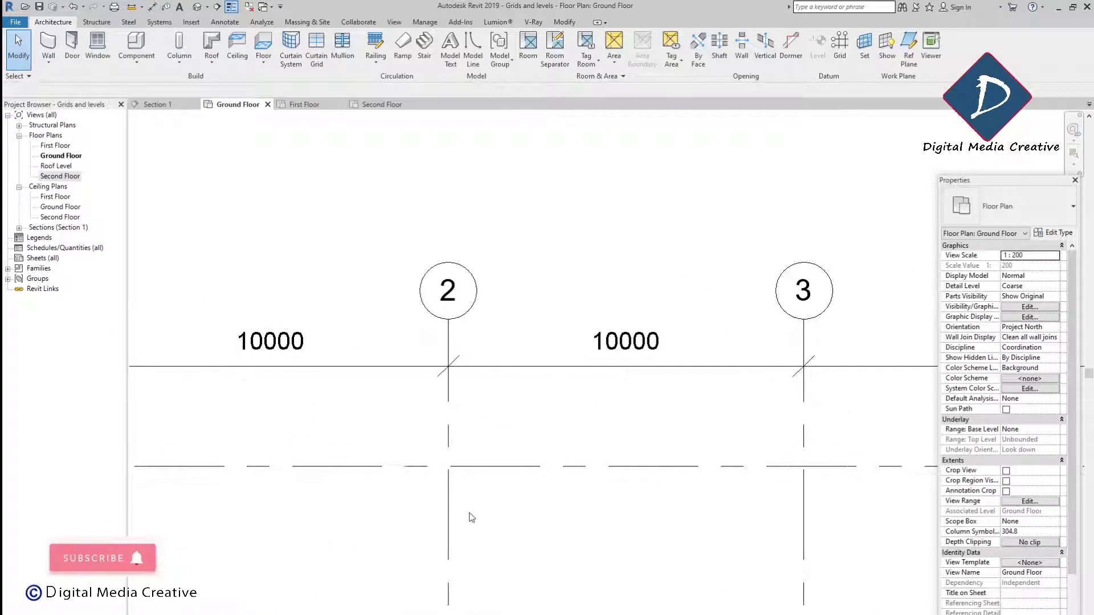
pyautogui.click(452, 511)
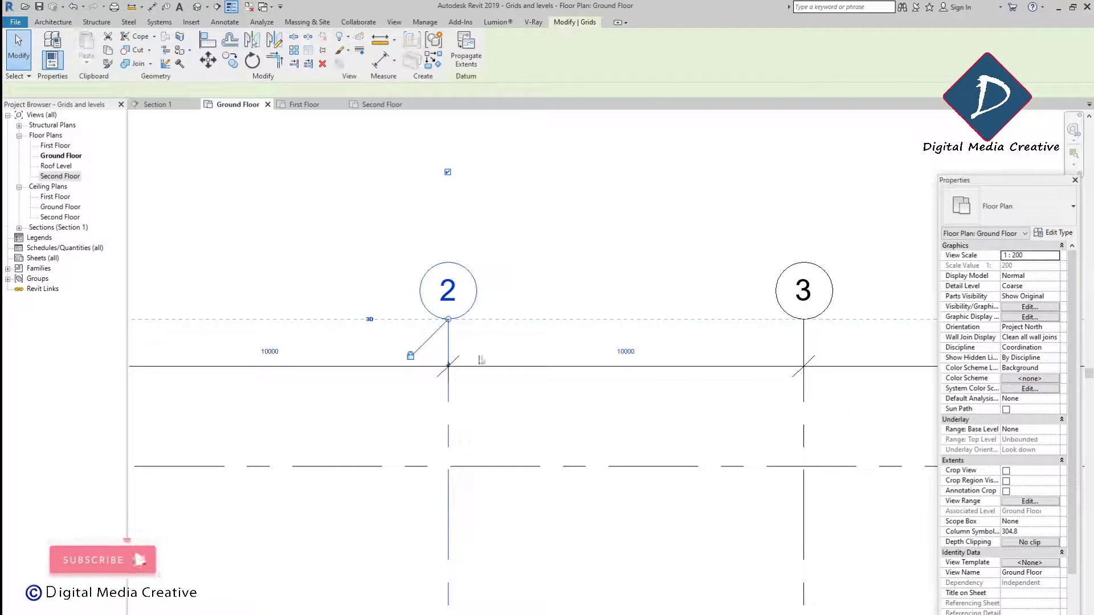
pyautogui.moveTo(402, 355); pyautogui.dragTo(402, 365, button='middle')
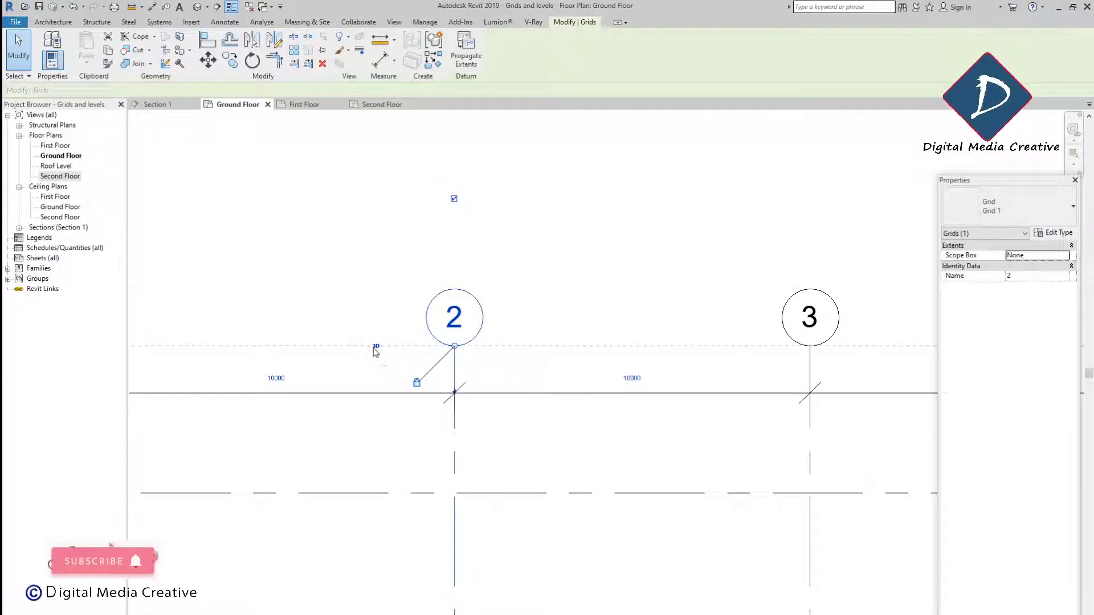
pyautogui.scroll(-6, 439, 343)
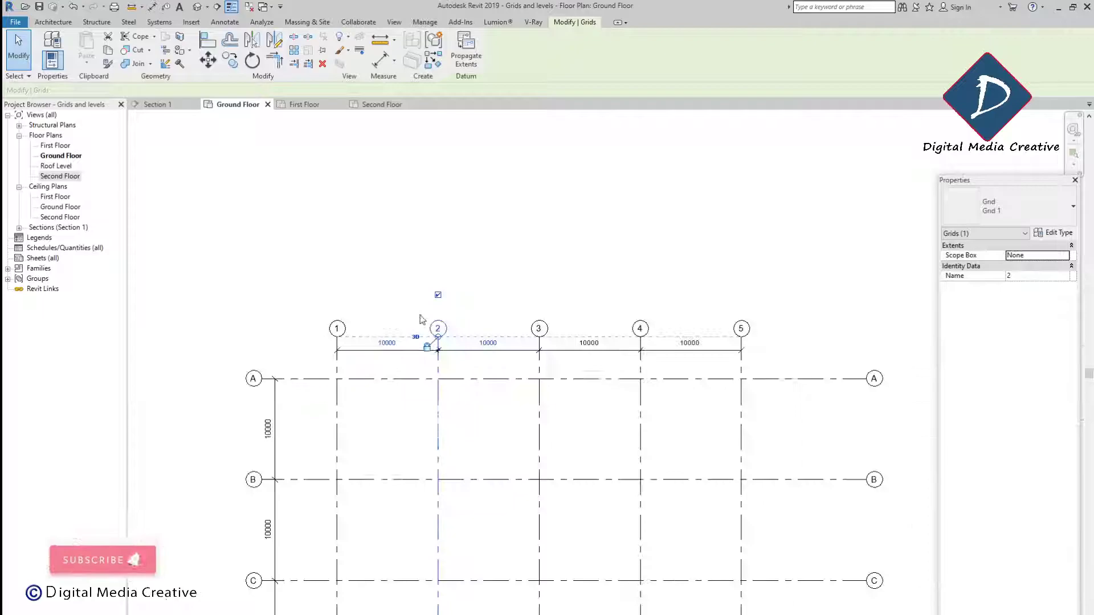
pyautogui.click(381, 374)
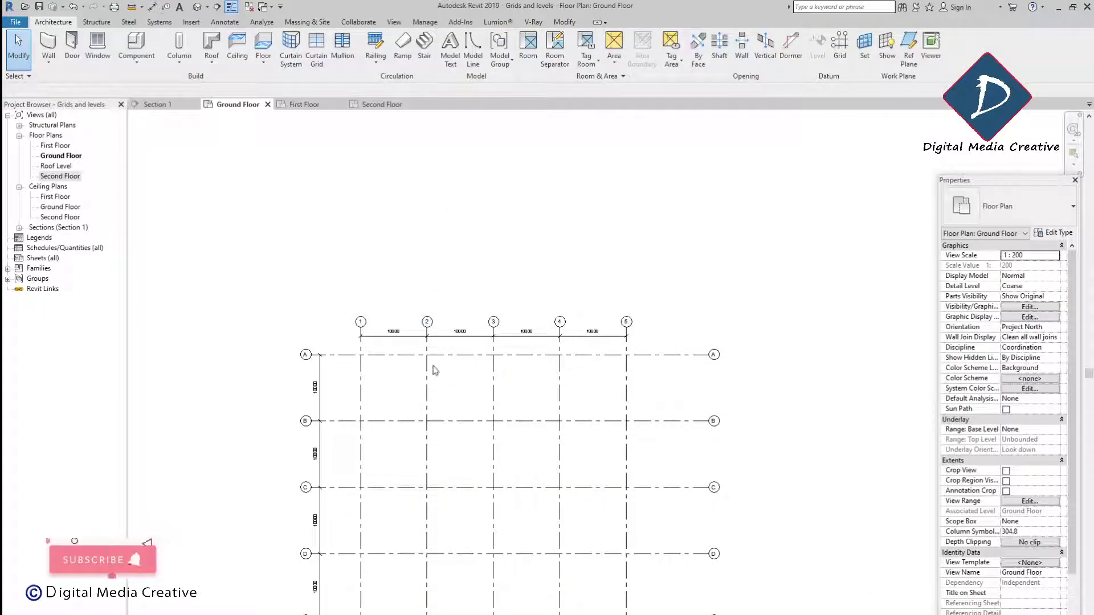
pyautogui.click(427, 341)
pyautogui.scroll(3, 426, 319)
pyautogui.moveTo(428, 336); pyautogui.dragTo(430, 265)
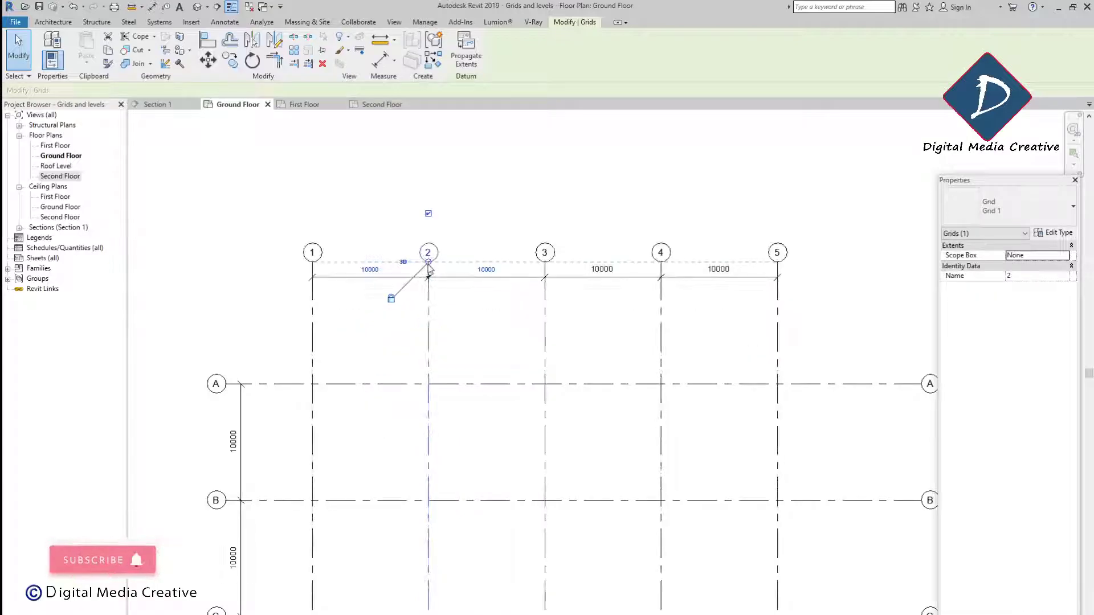
pyautogui.click(394, 285)
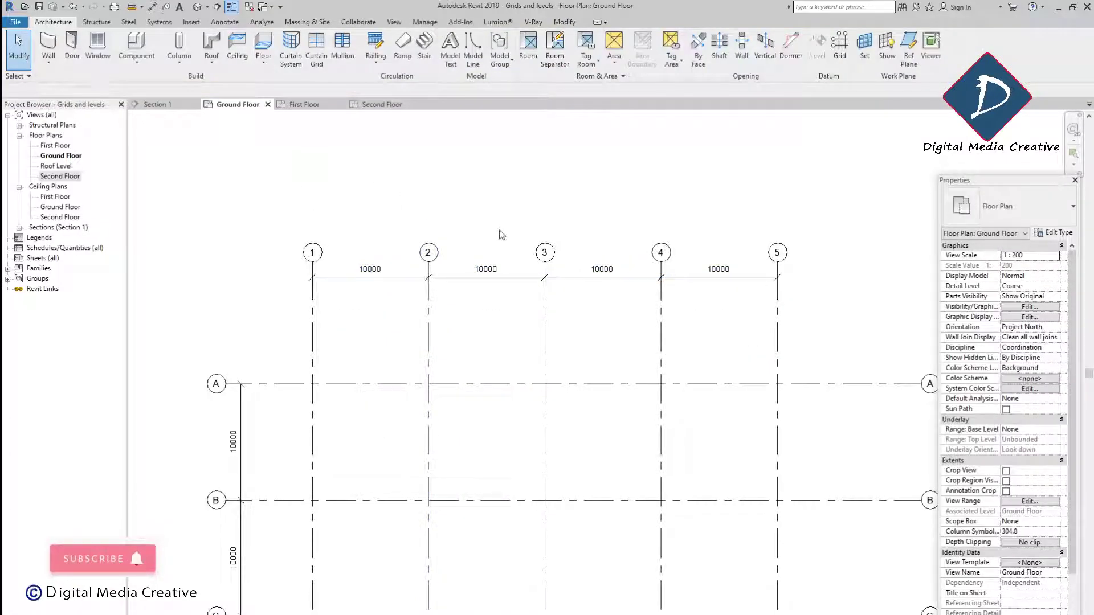
pyautogui.hotkey('ctrl', 'z')
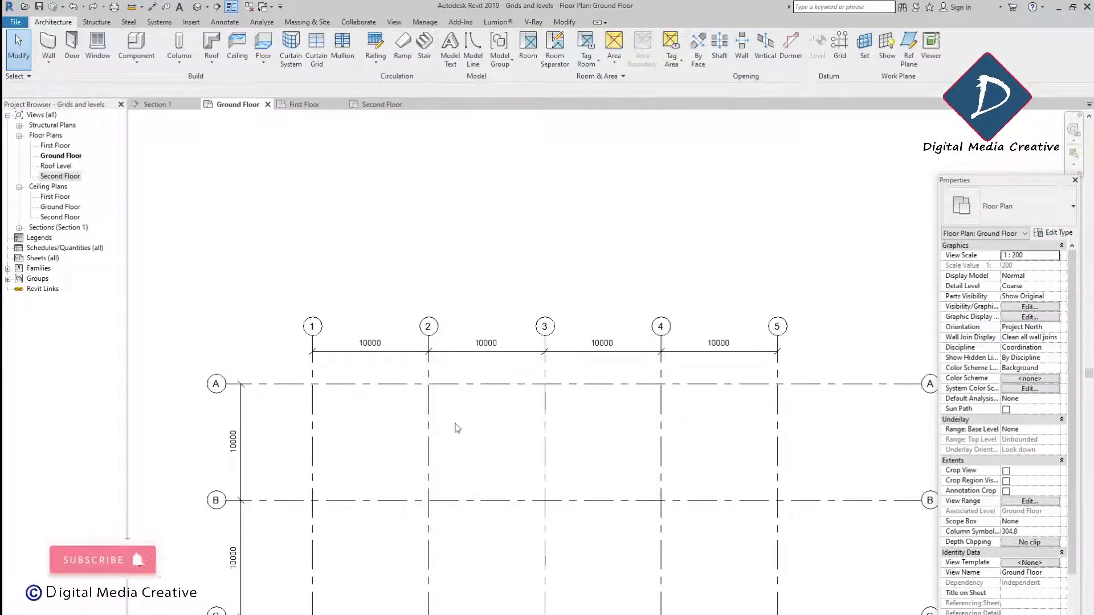
pyautogui.click(432, 353)
pyautogui.scroll(2, 435, 328)
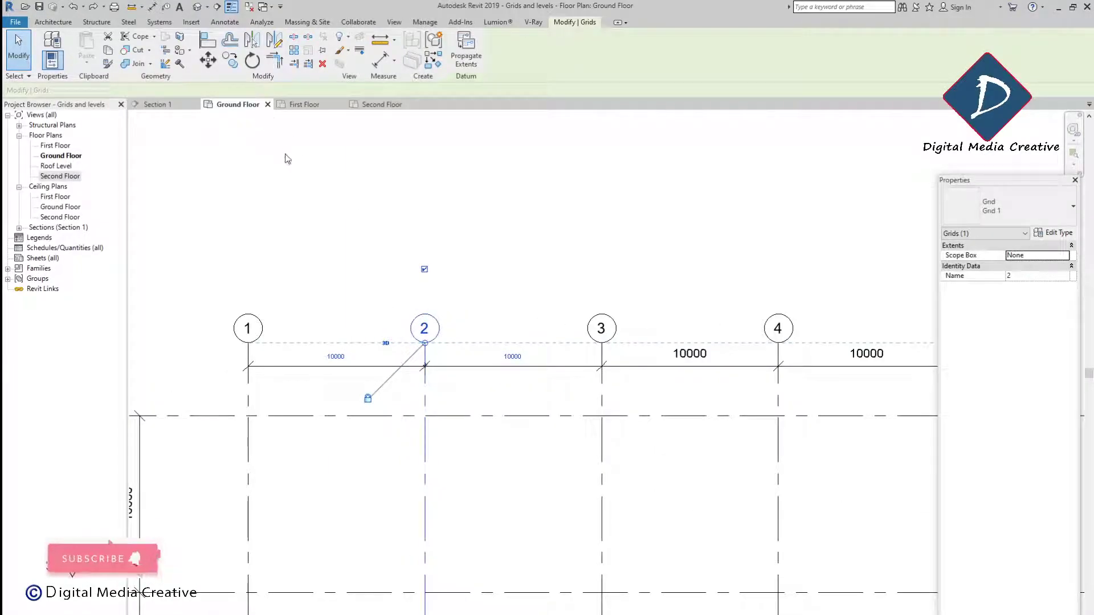
# Drag grid 2's top end well above the other heads as a 2D-only extent change
pyautogui.moveTo(469, 274); pyautogui.dragTo(454, 372, button='middle')
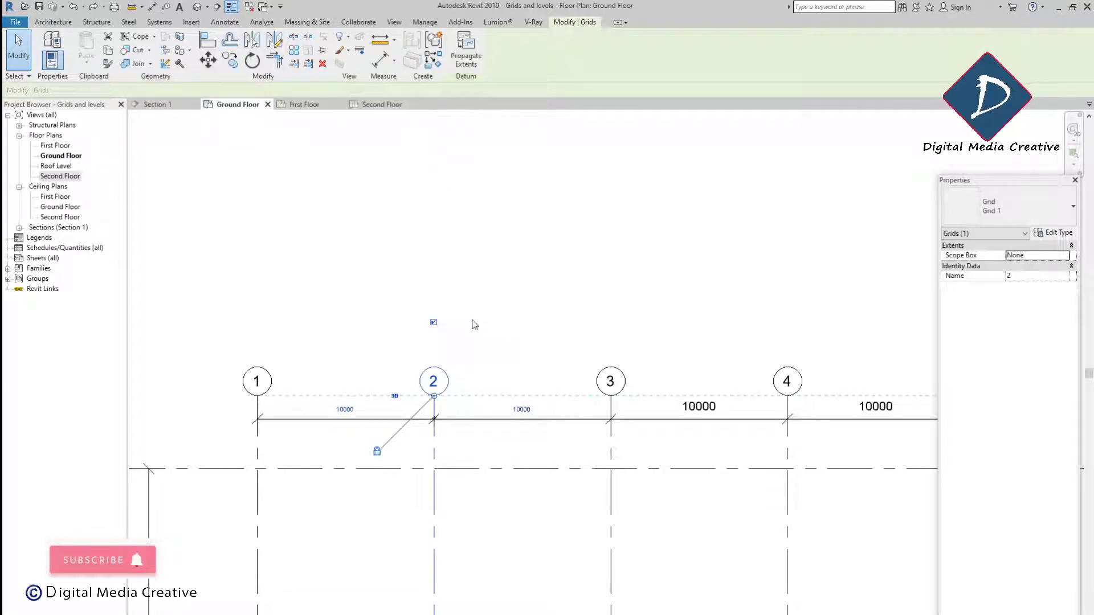
pyautogui.scroll(2, 416, 409)
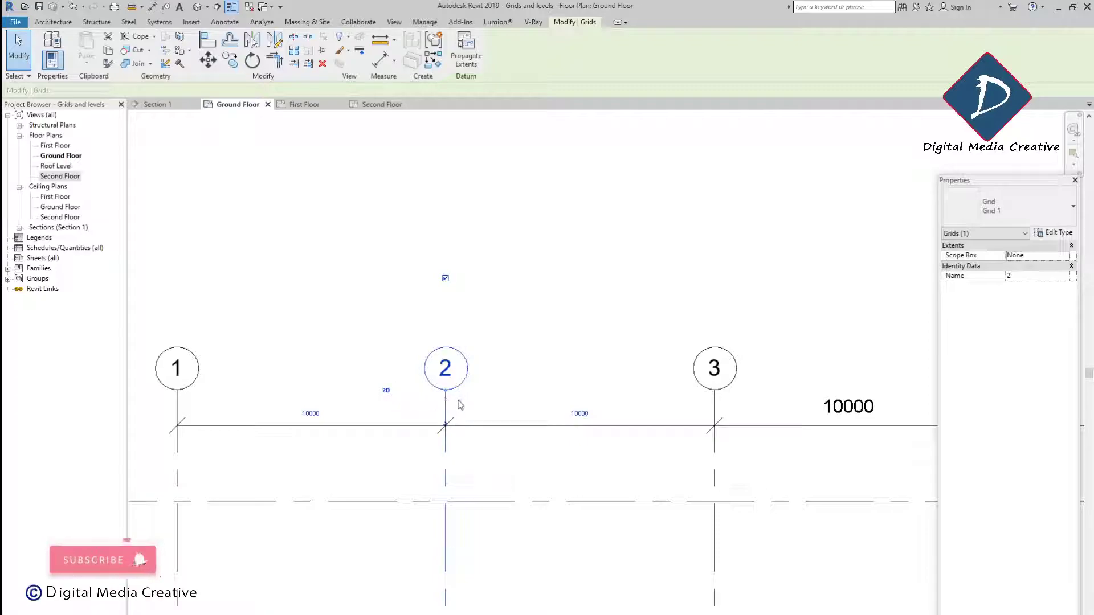
pyautogui.scroll(-2, 448, 401)
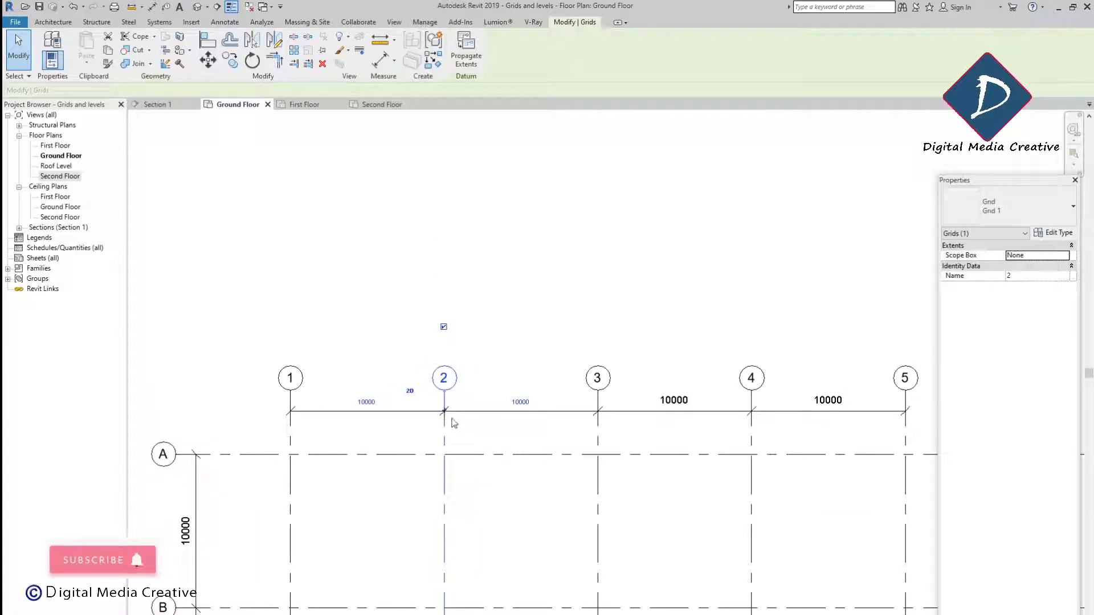
pyautogui.moveTo(445, 392); pyautogui.dragTo(450, 209)
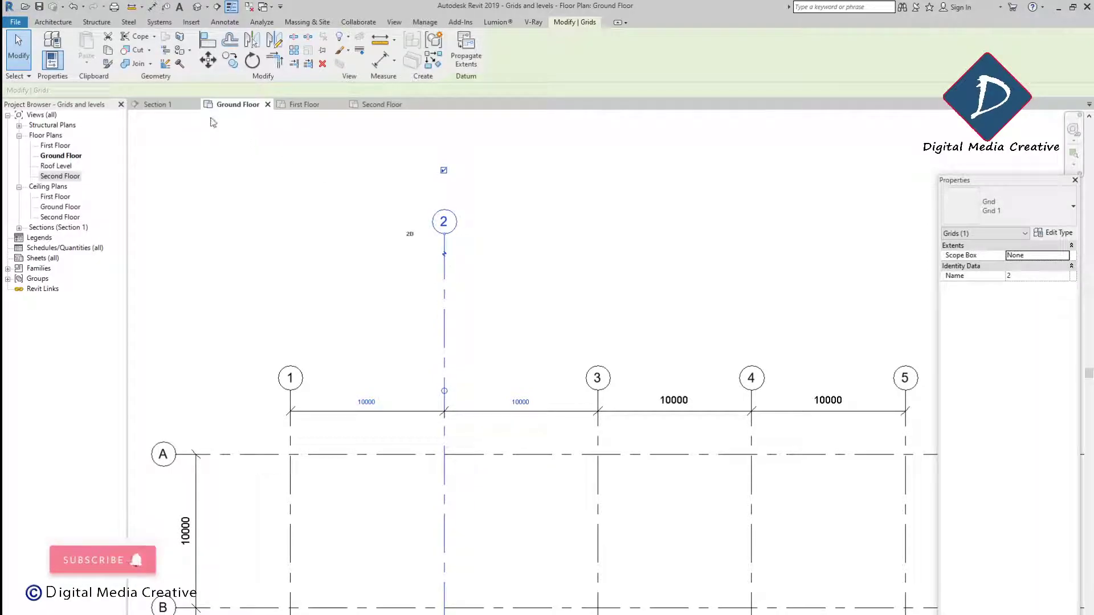
pyautogui.scroll(-2, 292, 260)
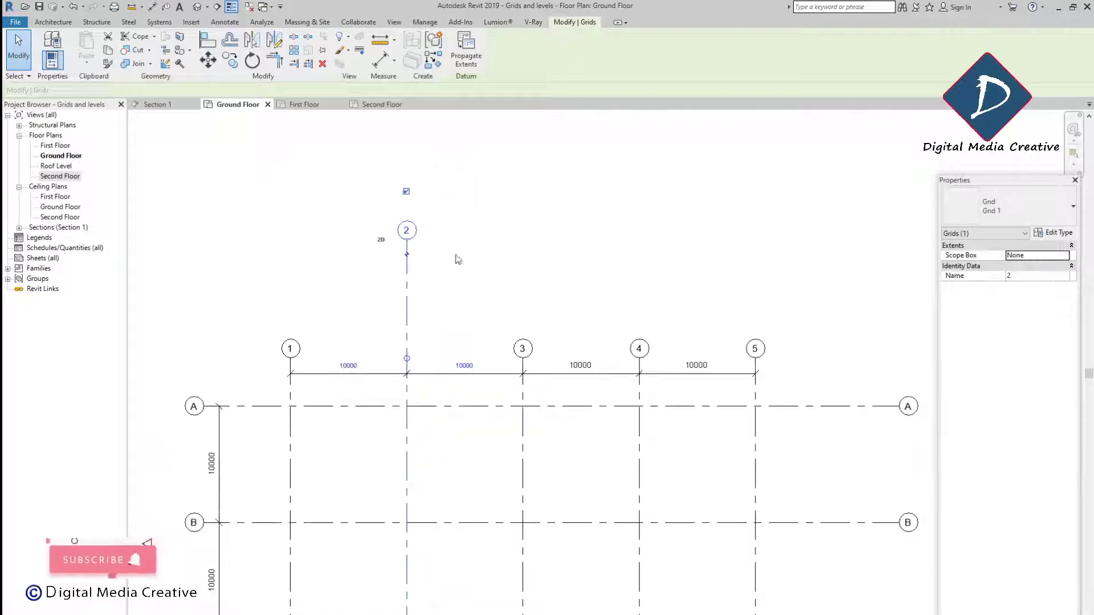
pyautogui.moveTo(457, 259); pyautogui.dragTo(460, 268, button='middle')
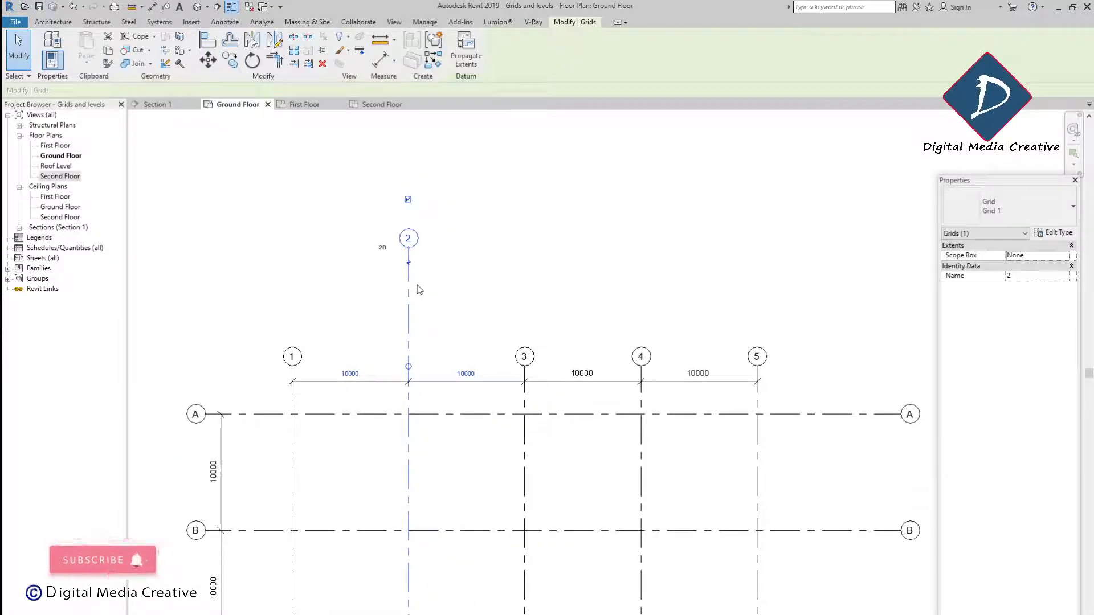
pyautogui.moveTo(427, 264); pyautogui.dragTo(433, 288, button='middle')
pyautogui.click(421, 308)
pyautogui.click(412, 299)
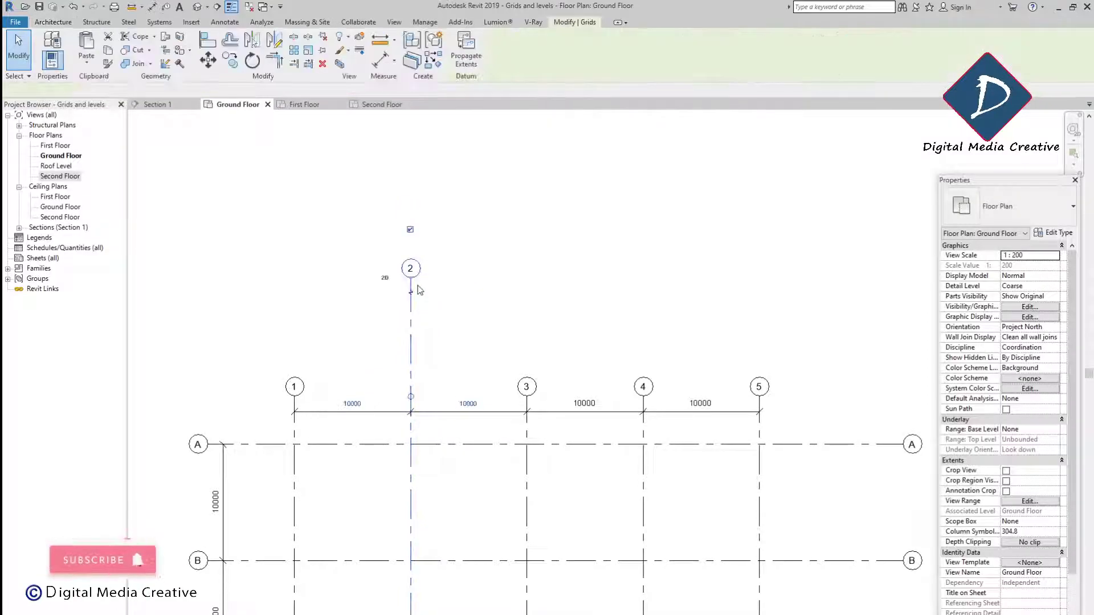
pyautogui.click(297, 110)
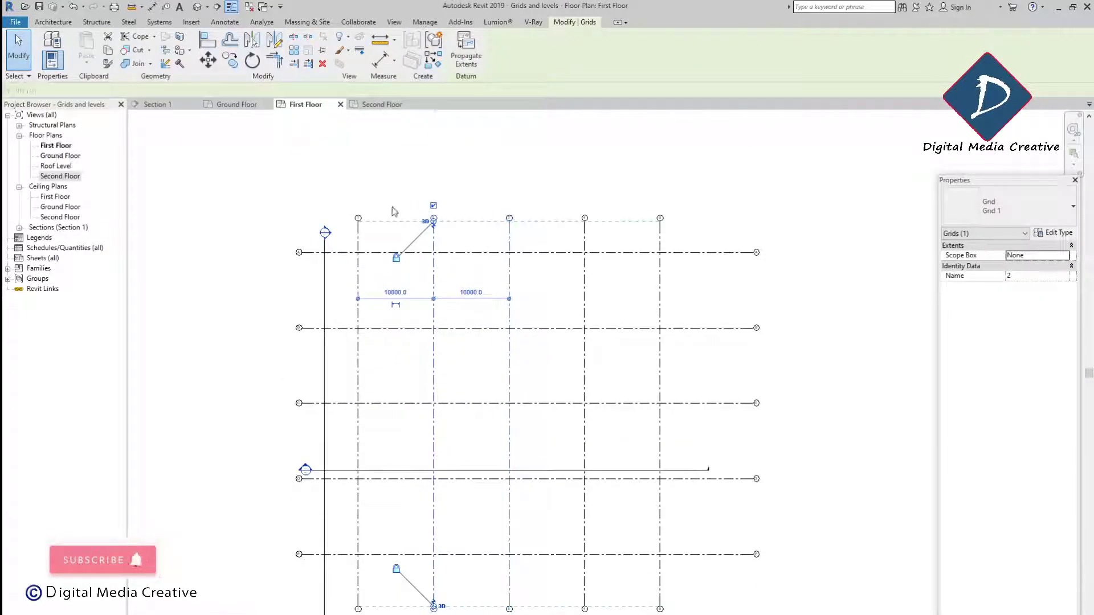
pyautogui.click(200, 223)
pyautogui.click(380, 105)
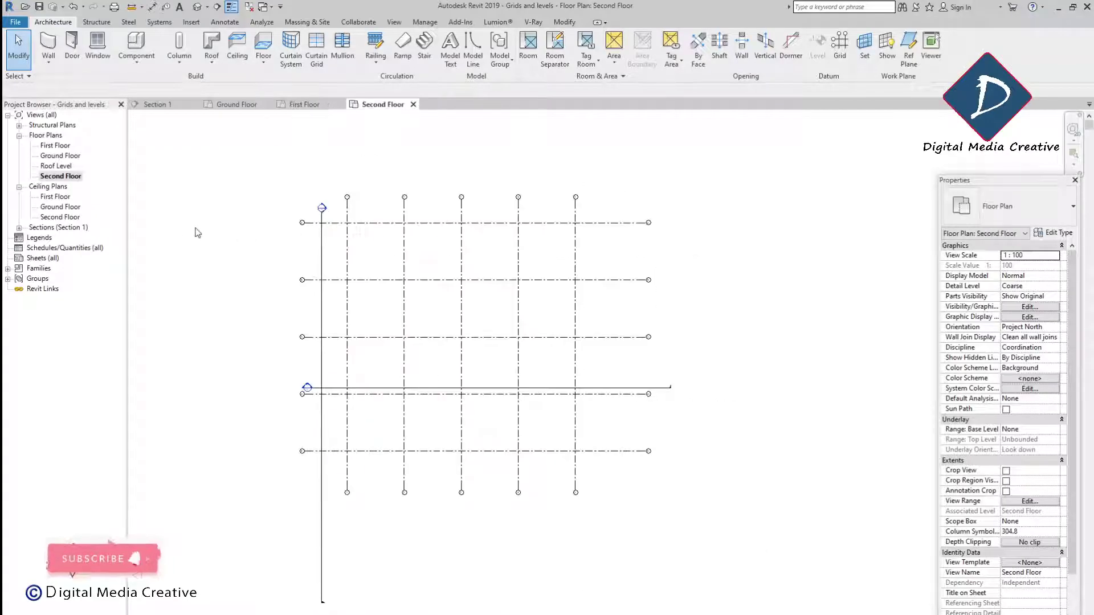
pyautogui.click(244, 108)
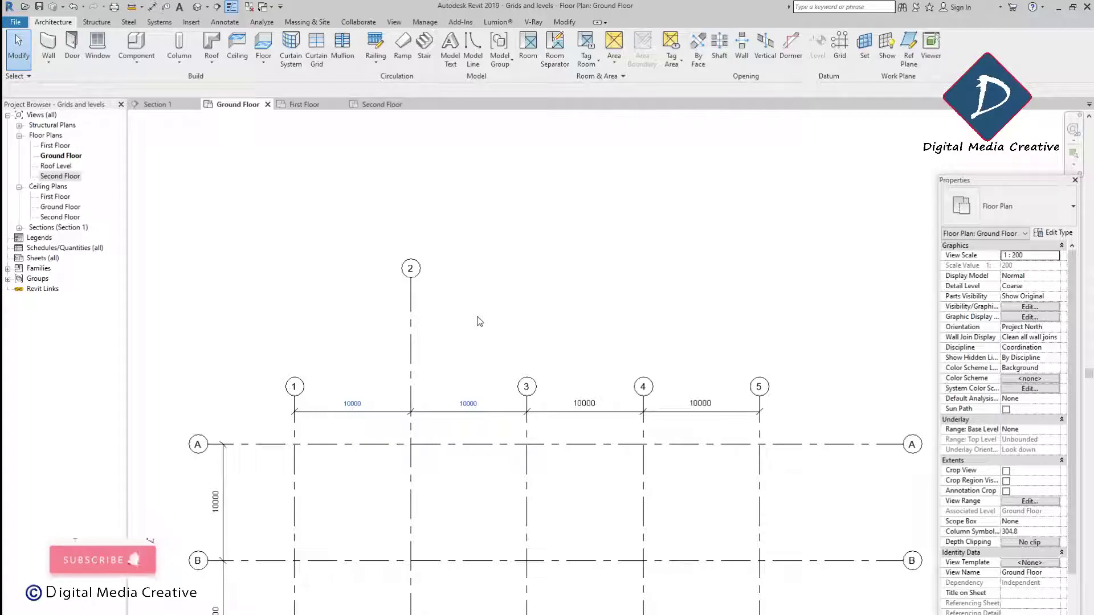
pyautogui.moveTo(472, 320); pyautogui.dragTo(473, 248, button='middle')
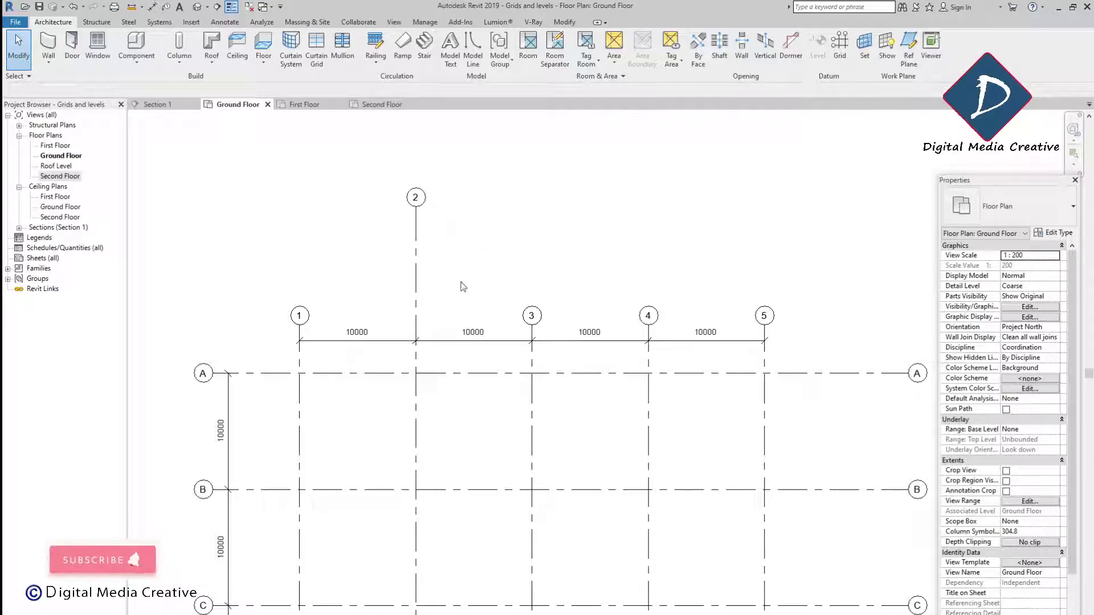
pyautogui.click(417, 228)
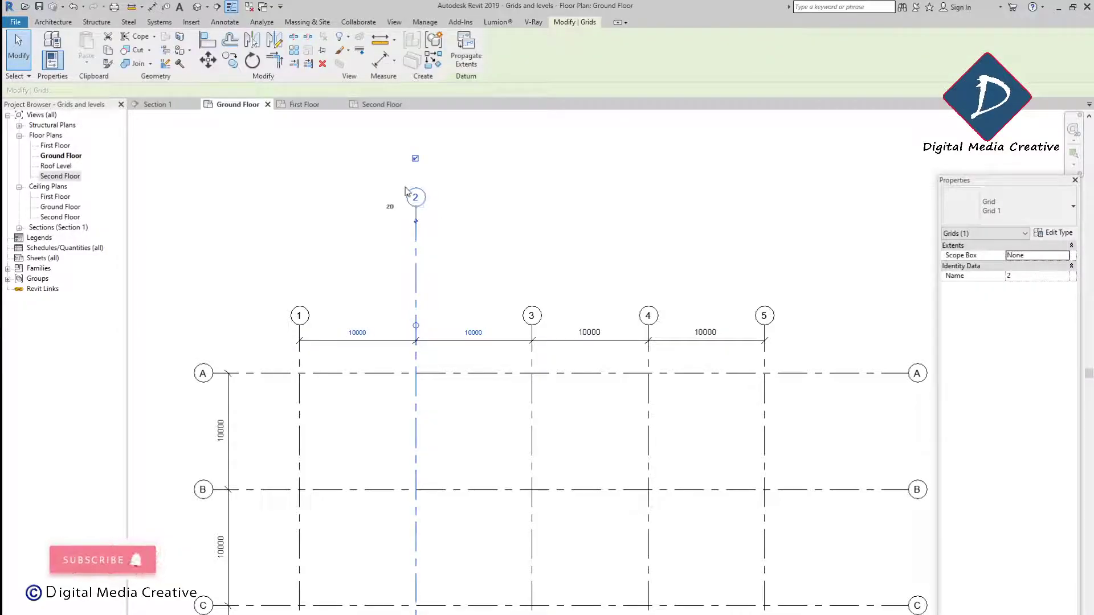
pyautogui.click(305, 104)
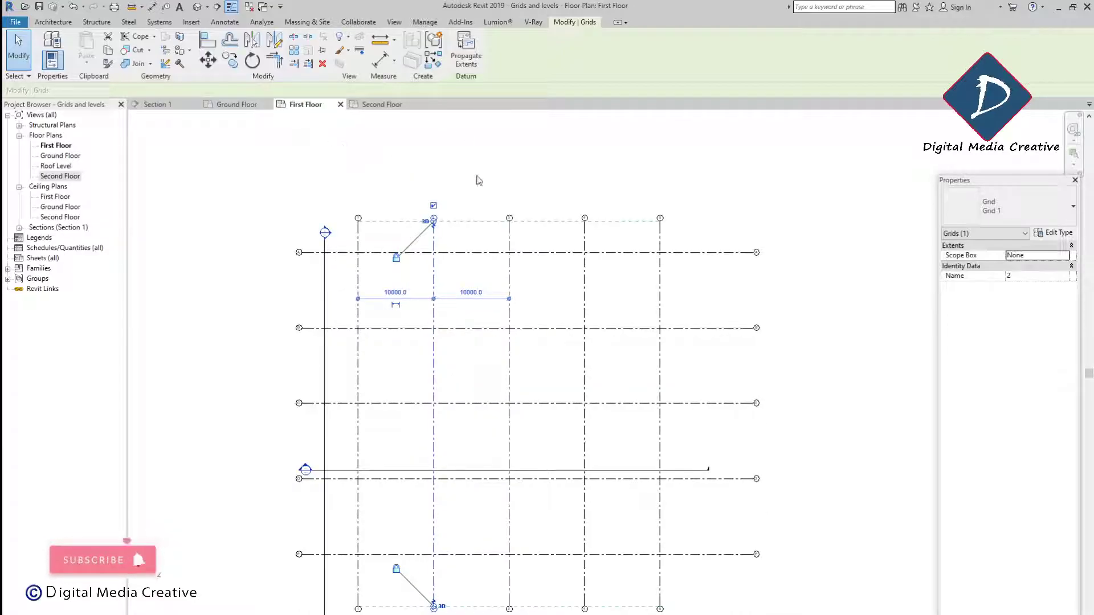
pyautogui.scroll(2, 463, 228)
pyautogui.scroll(2, 438, 303)
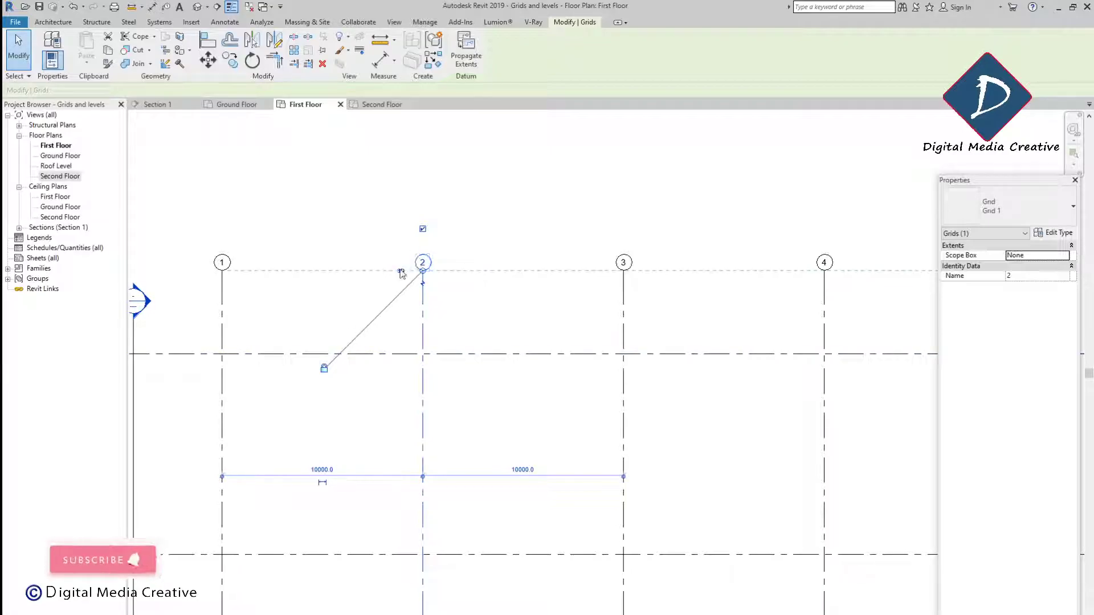
pyautogui.scroll(-3, 450, 273)
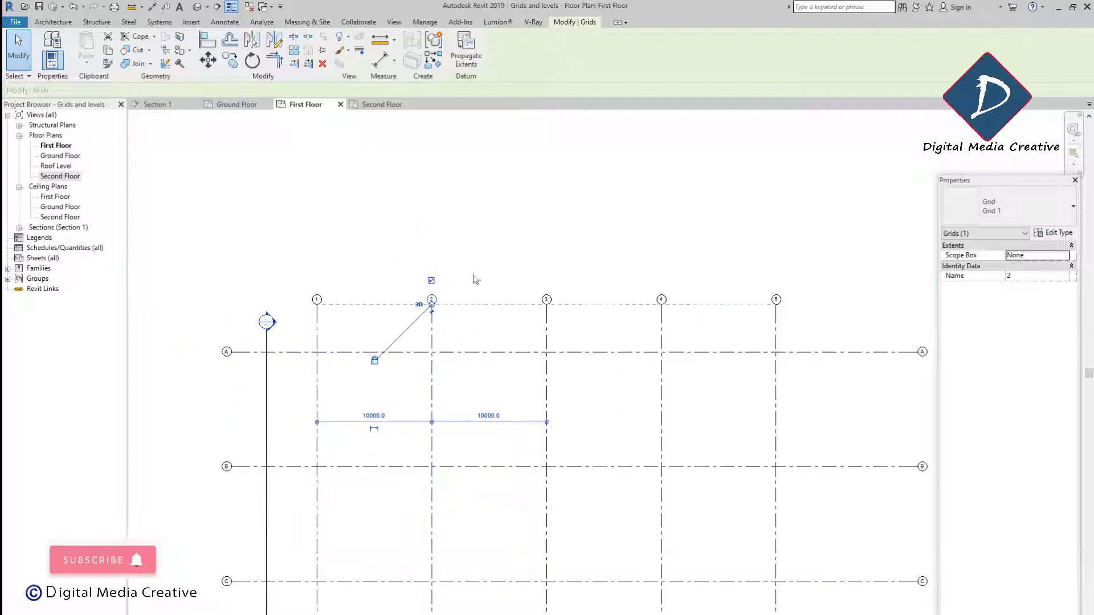
pyautogui.click(475, 238)
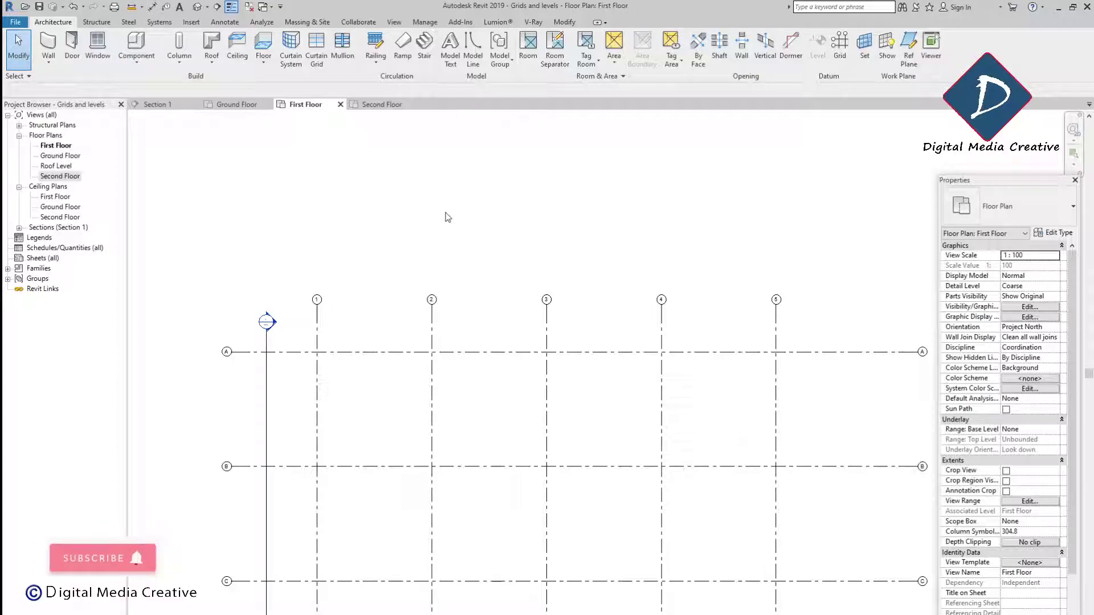
pyautogui.moveTo(448, 216); pyautogui.dragTo(452, 237, button='middle')
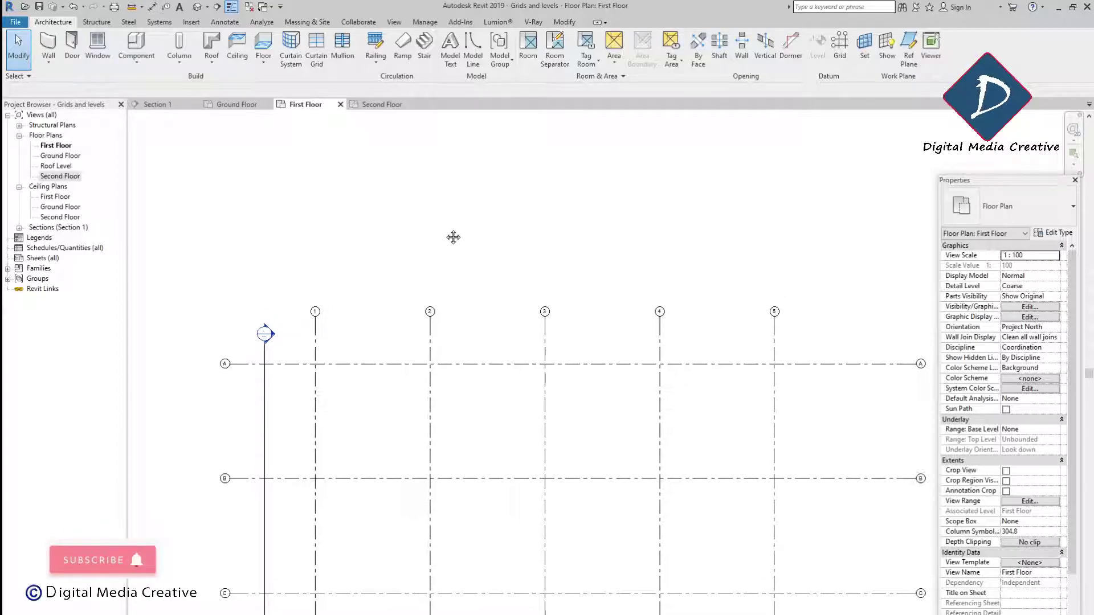
pyautogui.click(241, 106)
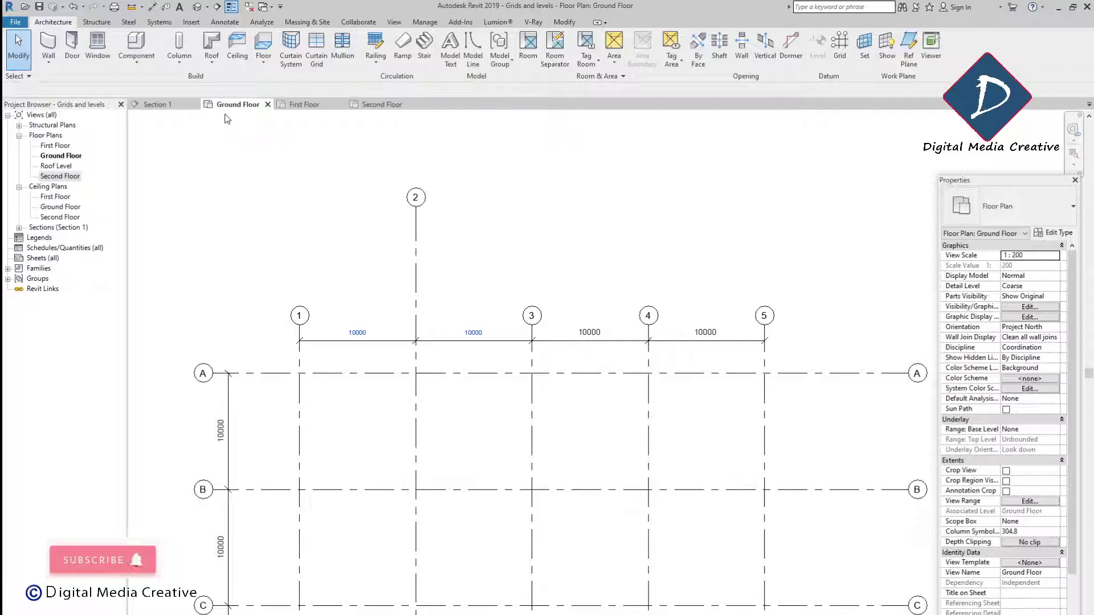
# Propagate grid 2's extents from the Ground Floor to Floor Plan: First Floor
pyautogui.click(416, 258)
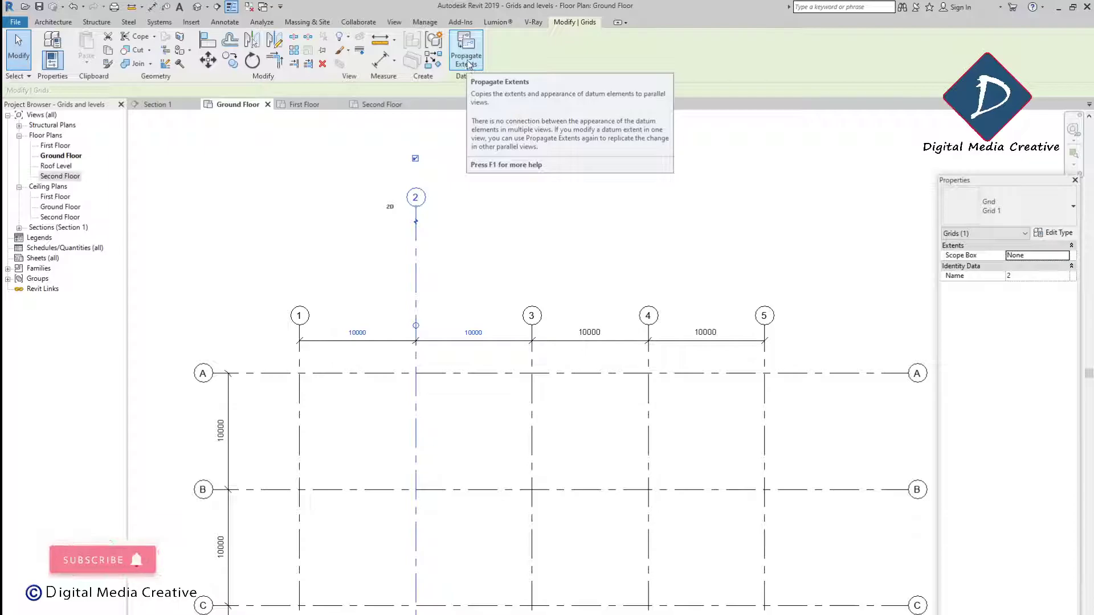
pyautogui.click(466, 61)
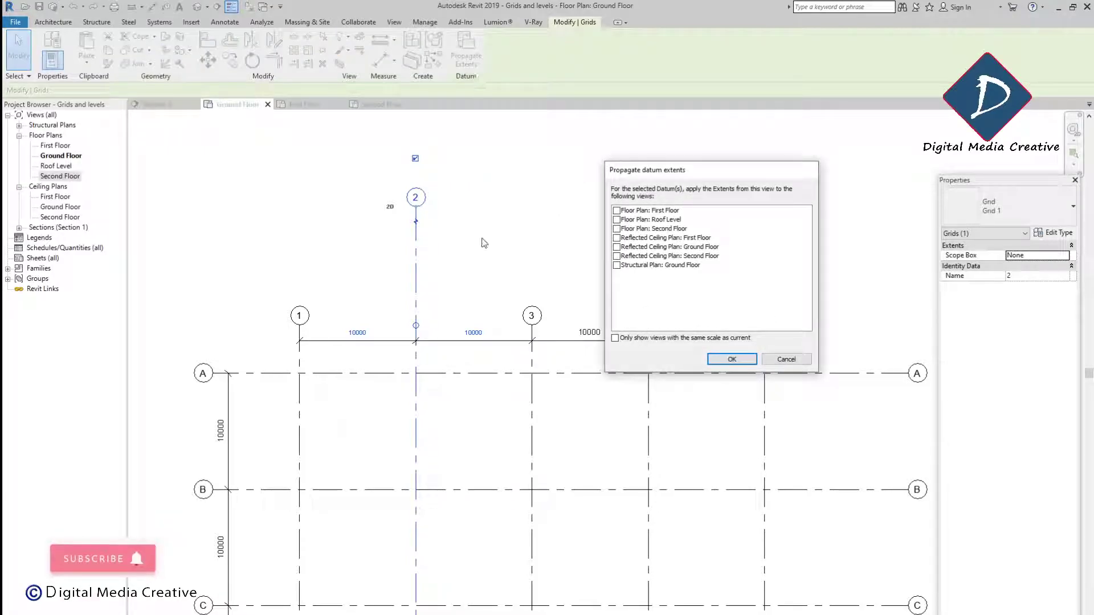
pyautogui.moveTo(634, 170); pyautogui.dragTo(587, 192)
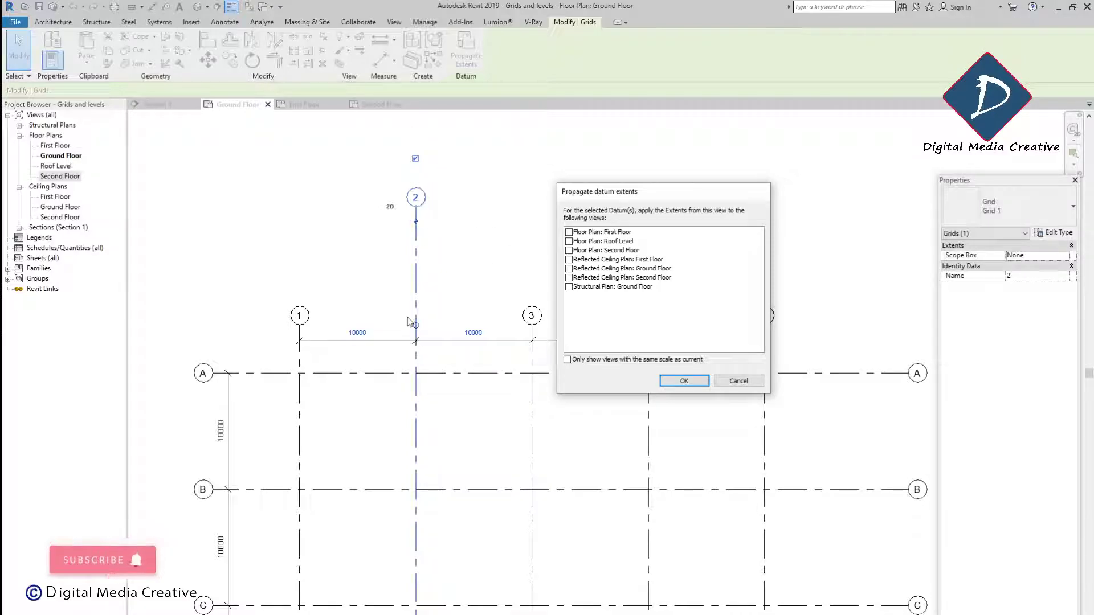
pyautogui.click(568, 233)
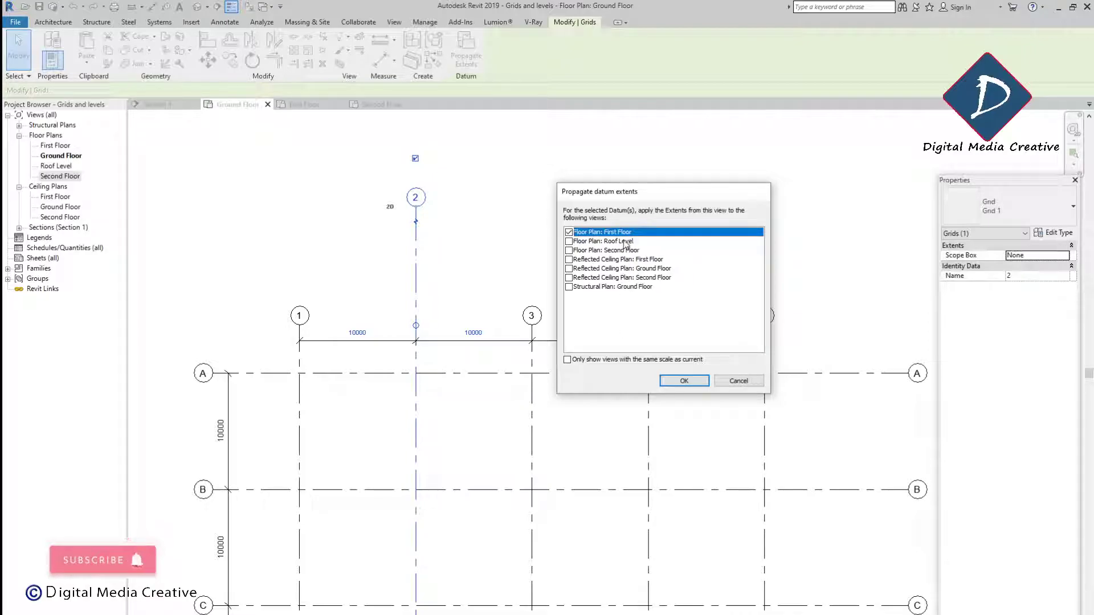
pyautogui.click(684, 381)
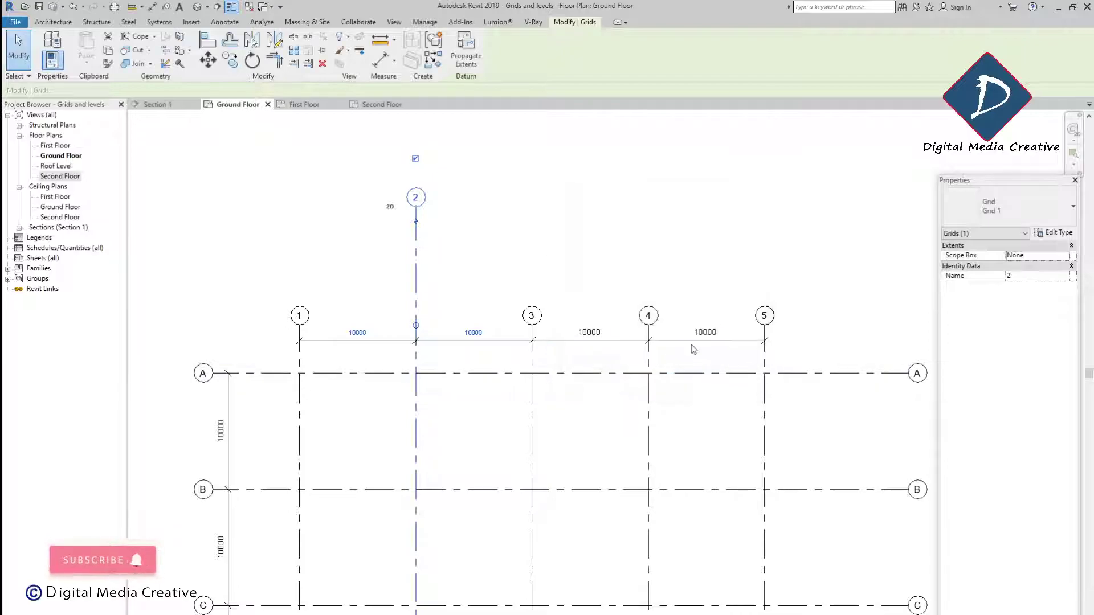
# Toggle between First Floor and Ground Floor, ending on First Floor with grid 2 raised
pyautogui.click(301, 107)
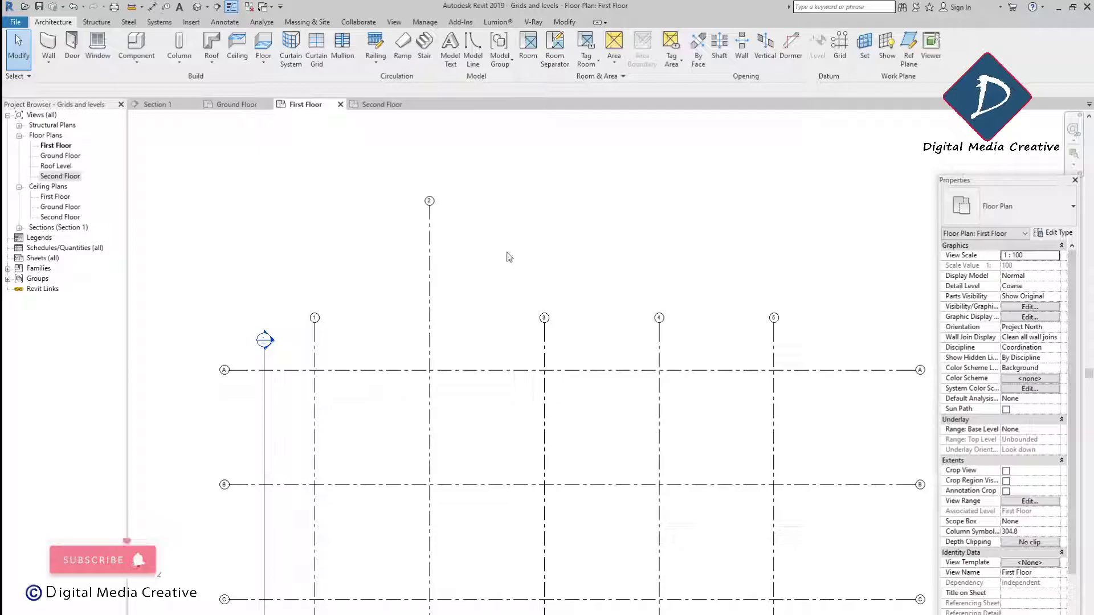
pyautogui.click(232, 106)
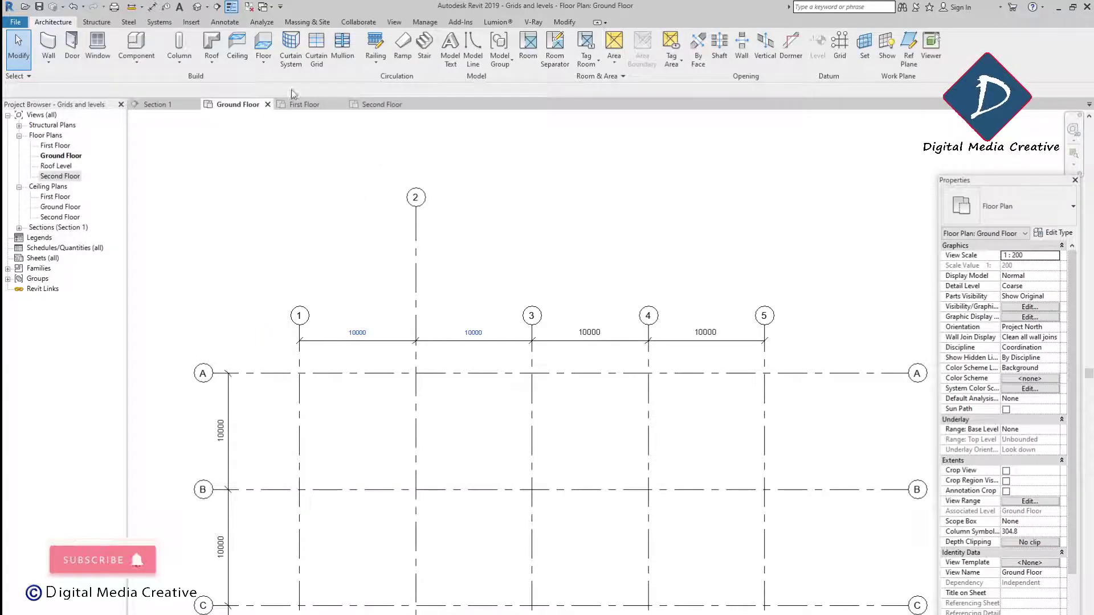
pyautogui.click(302, 105)
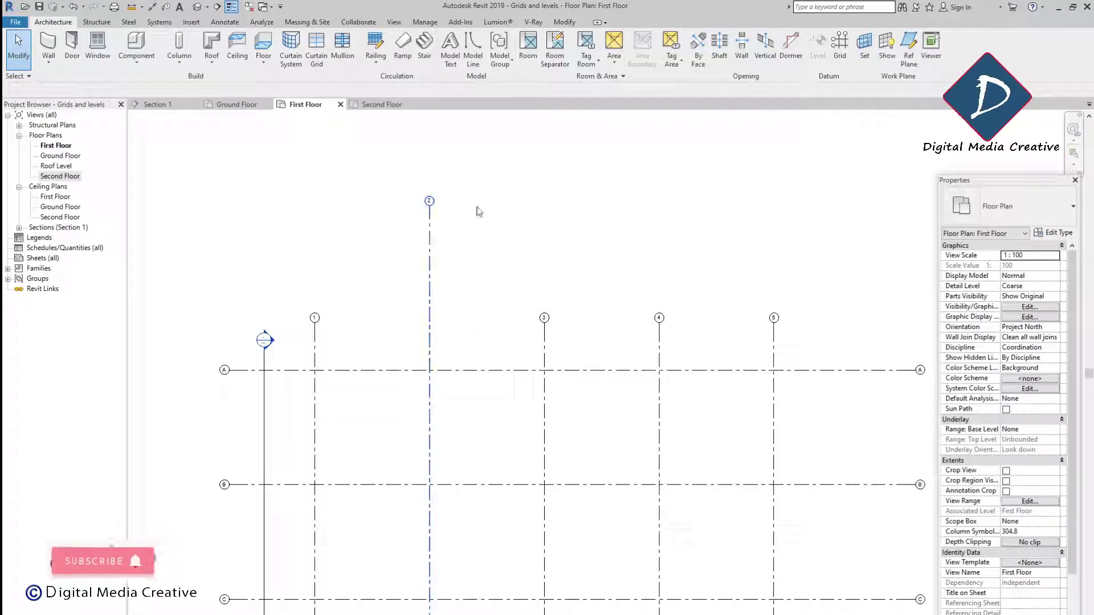